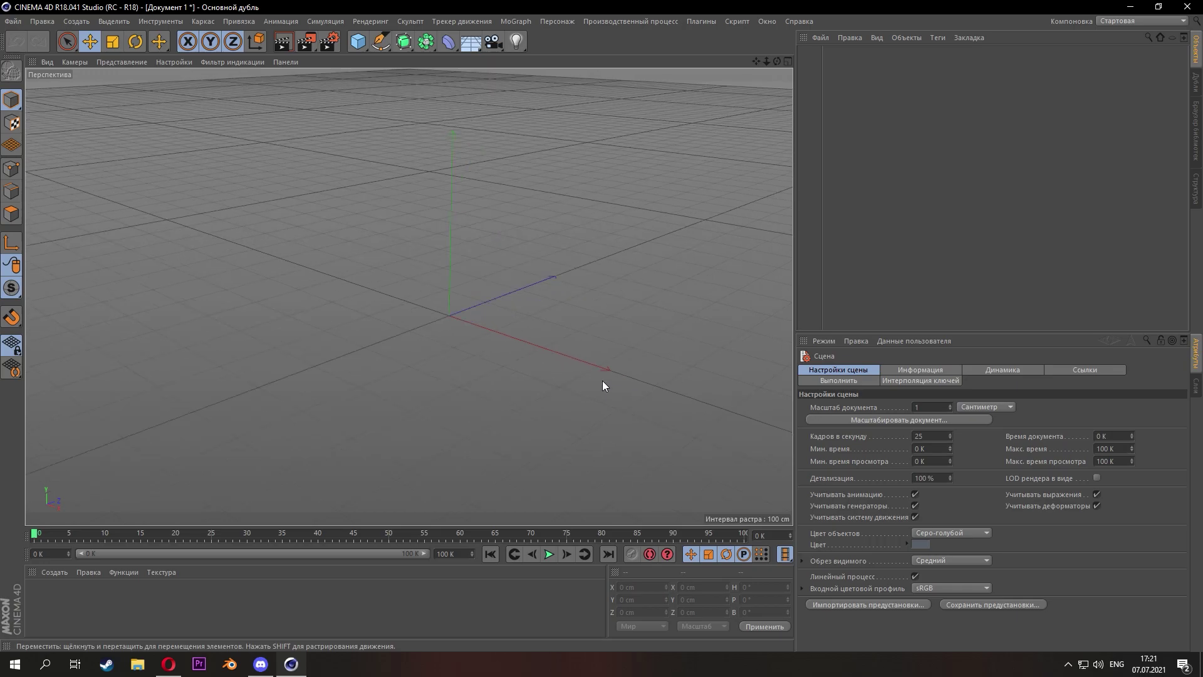
- Import the GasolinePump OBJ file from the desktop's GasolinePump folder into the Cinema 4D scene, with separation (Разделение) set to Объекты
{"action": "left_click", "coordinate": [1157, 7]}
{"action": "left_click_drag", "start_coordinate": [675, 12], "coordinate": [757, 25]}
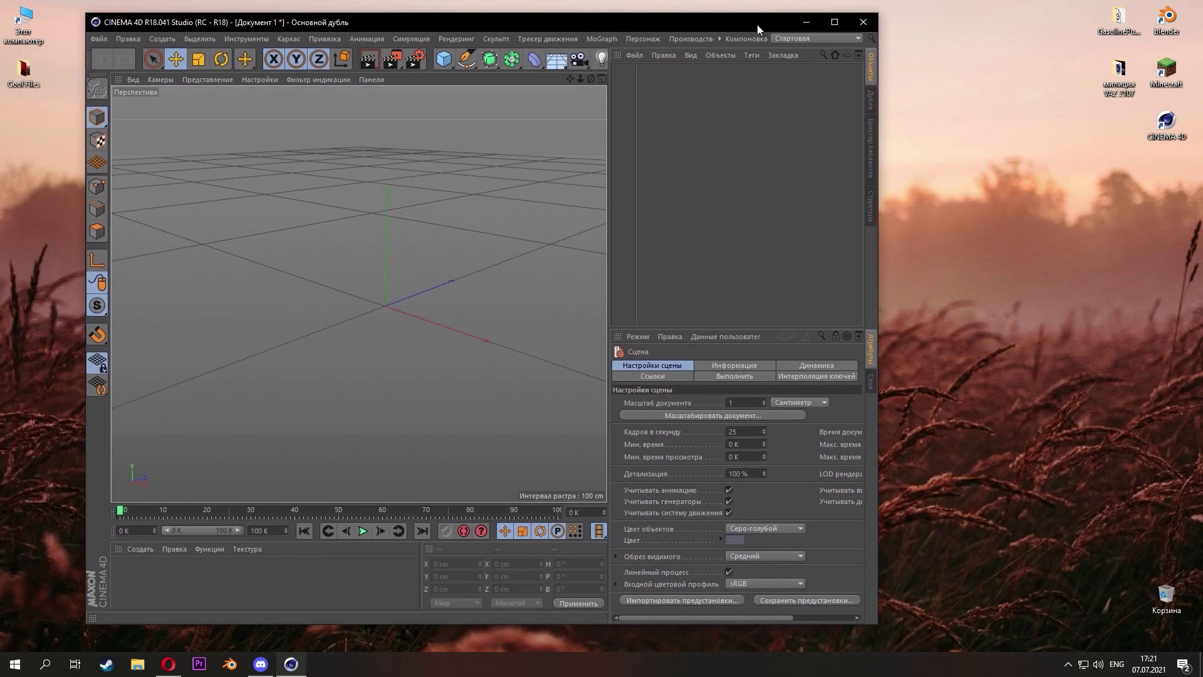
{"action": "double_click", "coordinate": [1123, 32]}
{"action": "left_click_drag", "start_coordinate": [486, 32], "coordinate": [904, 76]}
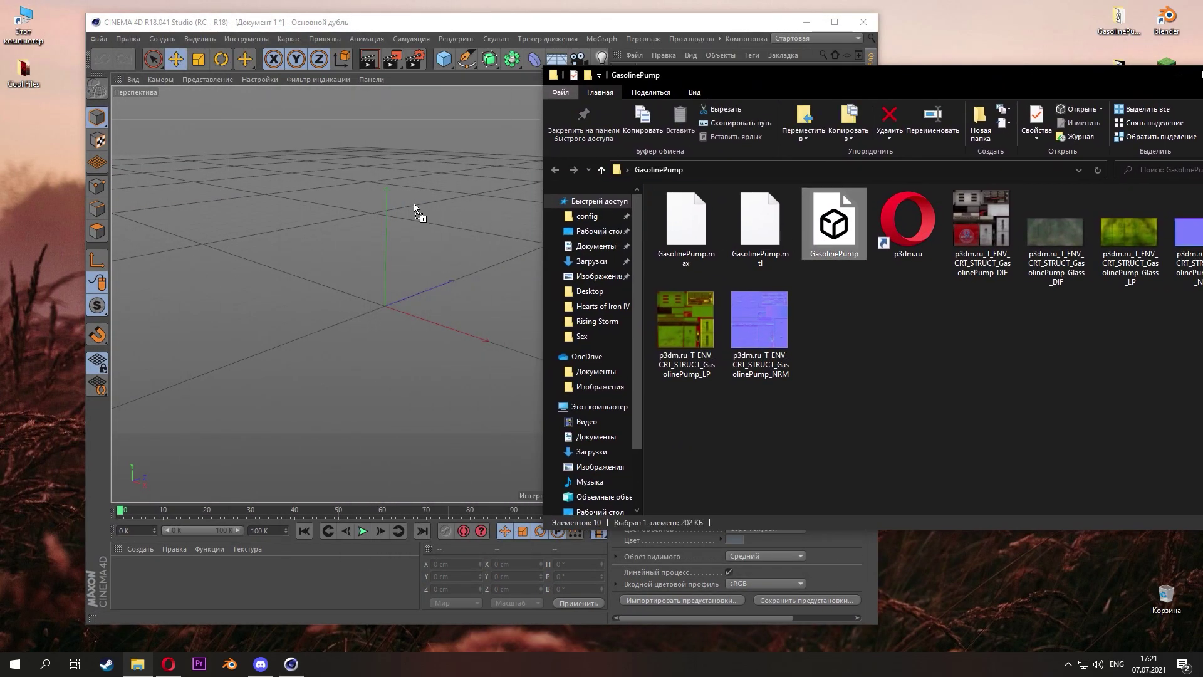
{"action": "left_click_drag", "start_coordinate": [413, 203], "coordinate": [411, 195]}
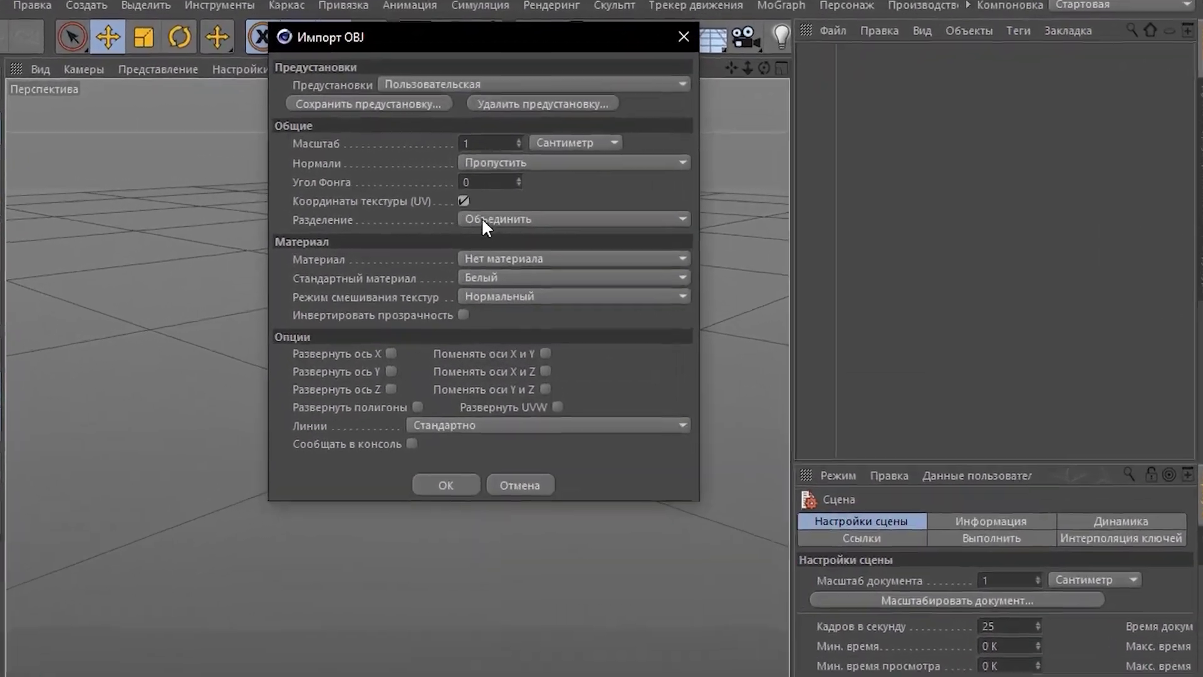
{"action": "left_click", "coordinate": [481, 217]}
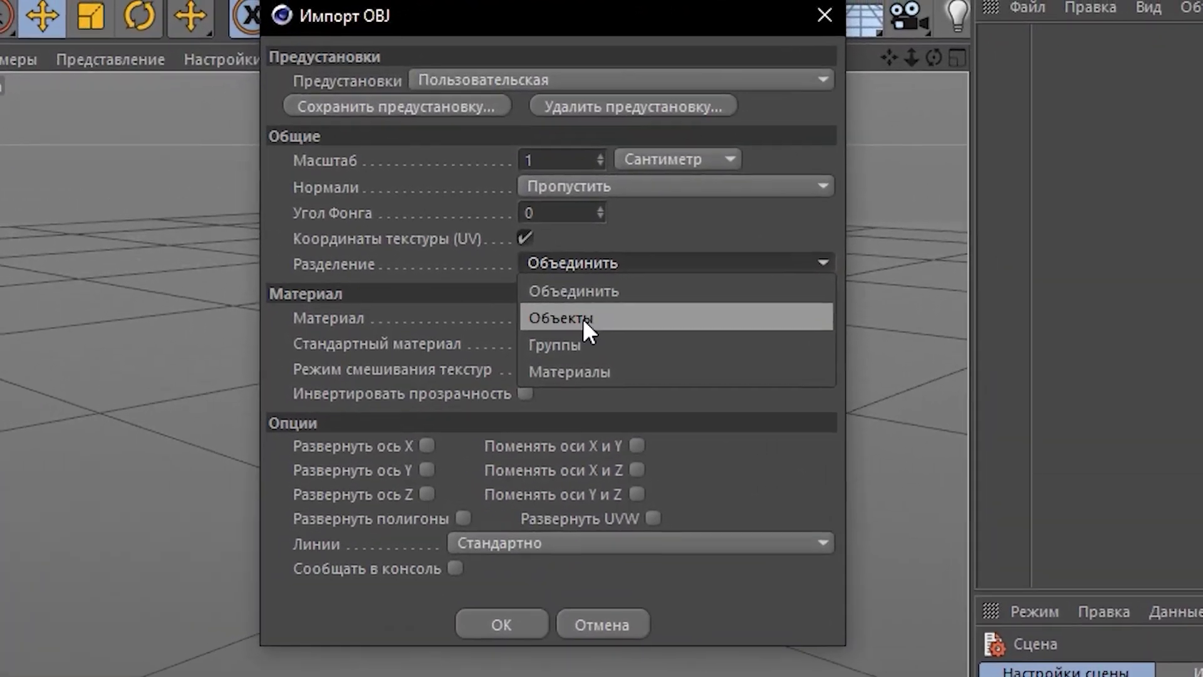
{"action": "left_click", "coordinate": [494, 258]}
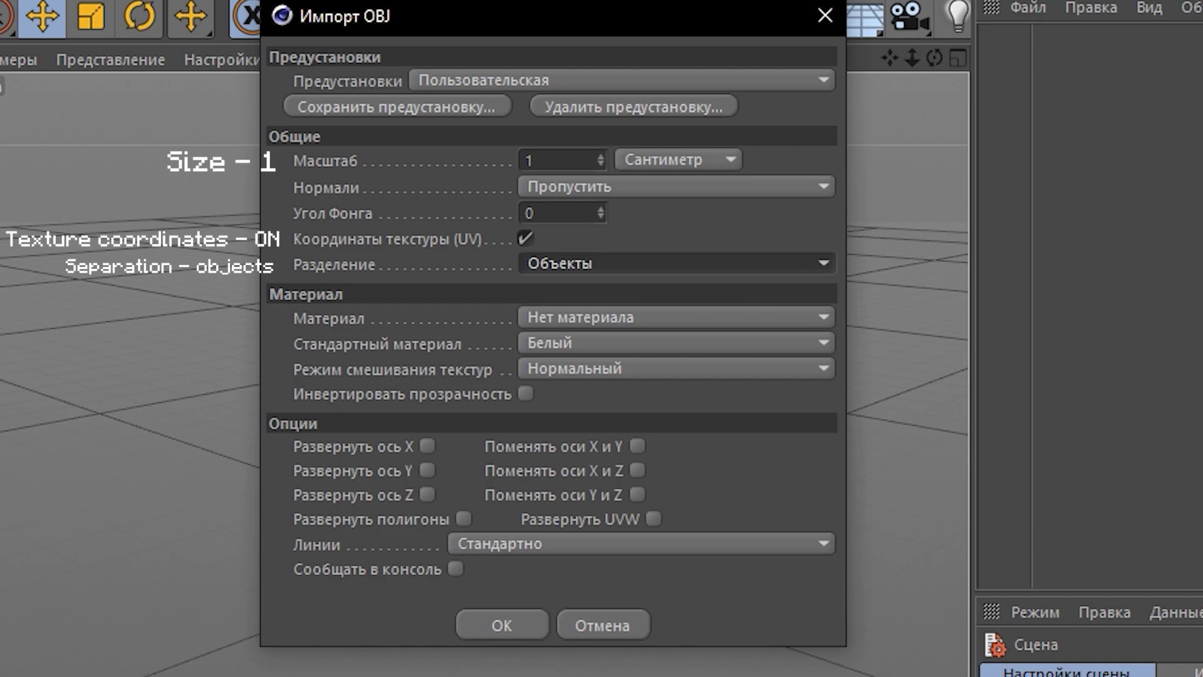
- Assign the p3dm.ru_T_ENV_CRT_STRUCT_GasolinePump_DIF image from the desktop GasolinePump folder as the colour texture of the pump body's material
{"action": "key", "text": "alt+Tab"}
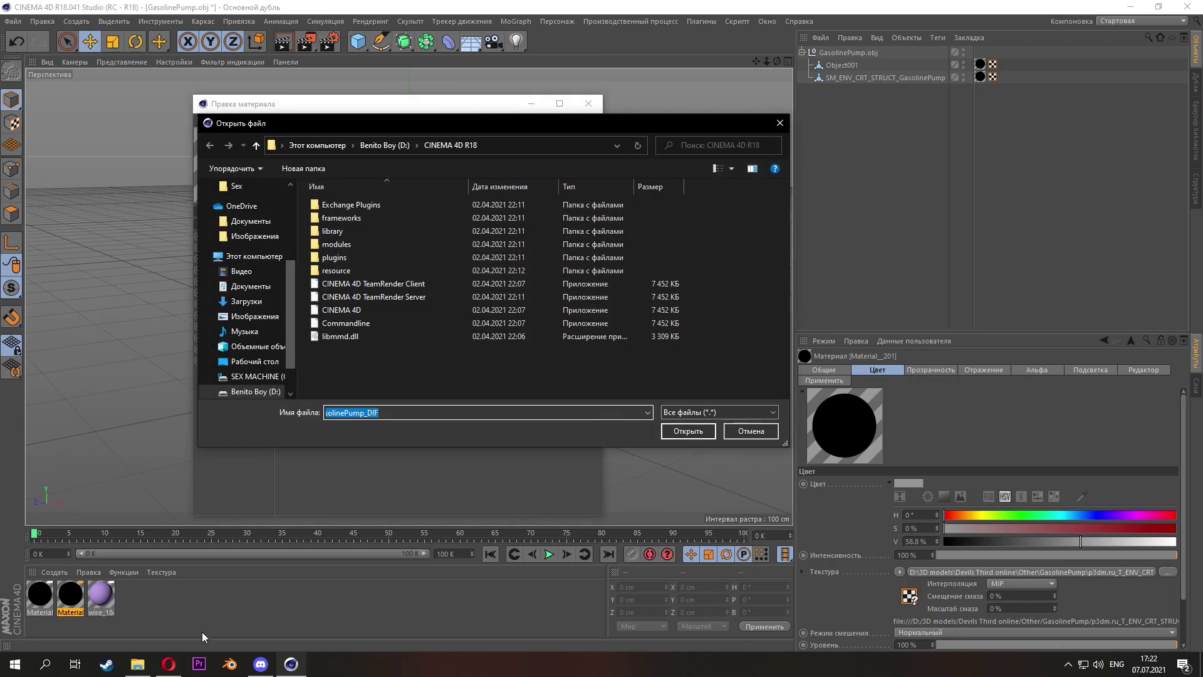
{"action": "scroll", "coordinate": [247, 263], "scroll_direction": "up", "scroll_amount": 4}
{"action": "left_click", "coordinate": [243, 213]}
{"action": "left_click", "coordinate": [247, 227]}
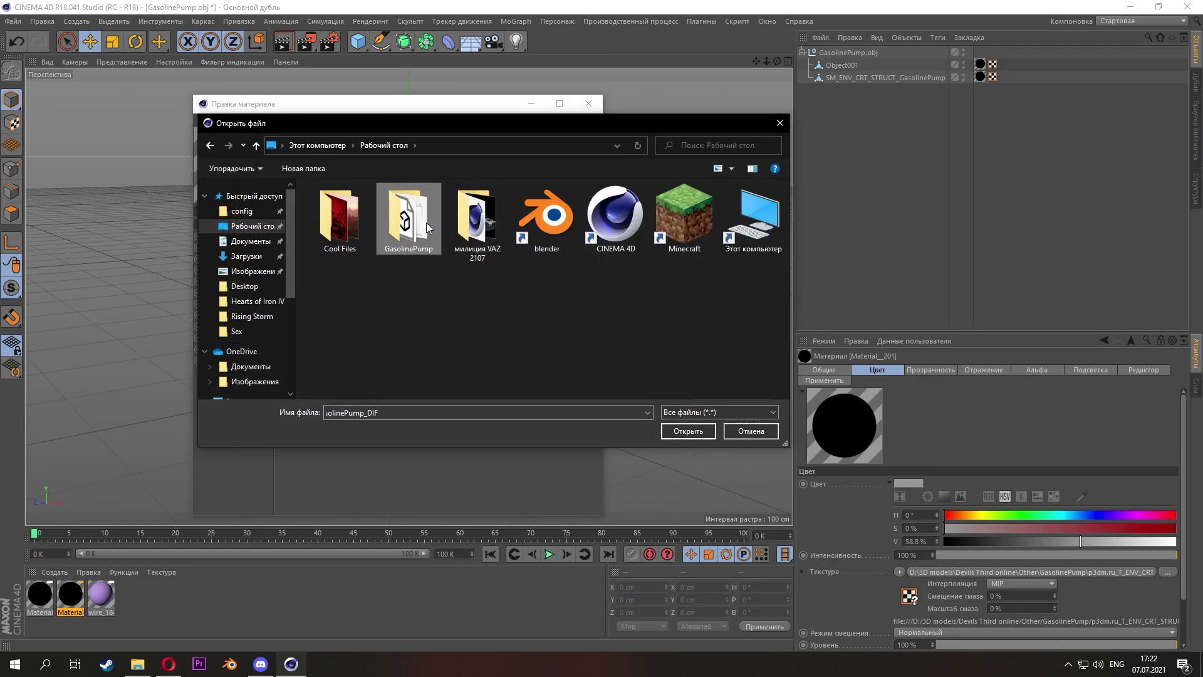
{"action": "double_click", "coordinate": [410, 220]}
{"action": "double_click", "coordinate": [605, 240]}
{"action": "left_click_drag", "start_coordinate": [455, 105], "coordinate": [640, 119]}
{"action": "left_click", "coordinate": [776, 116]}
- Assign the p3dm.ru_T_ENV_CRT_STRUCT_GasolinePump_Glass_DIF image as the colour texture of the remaining black glass material
{"action": "double_click", "coordinate": [38, 592]}
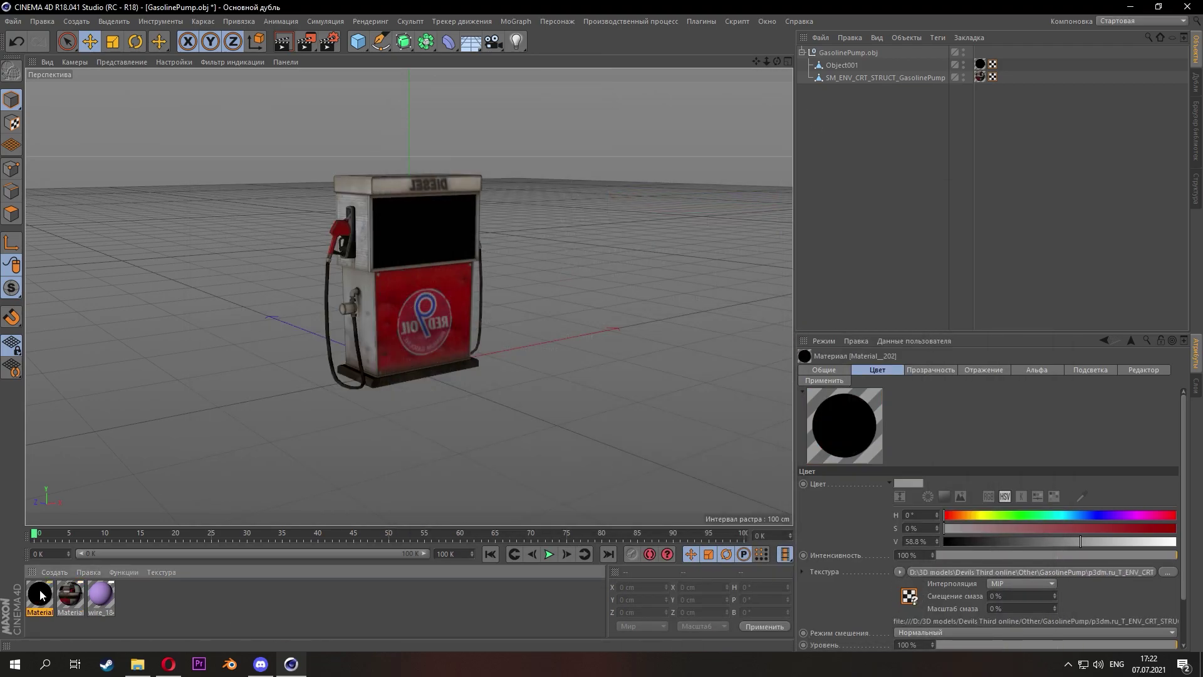
{"action": "left_click", "coordinate": [585, 216]}
{"action": "double_click", "coordinate": [678, 220]}
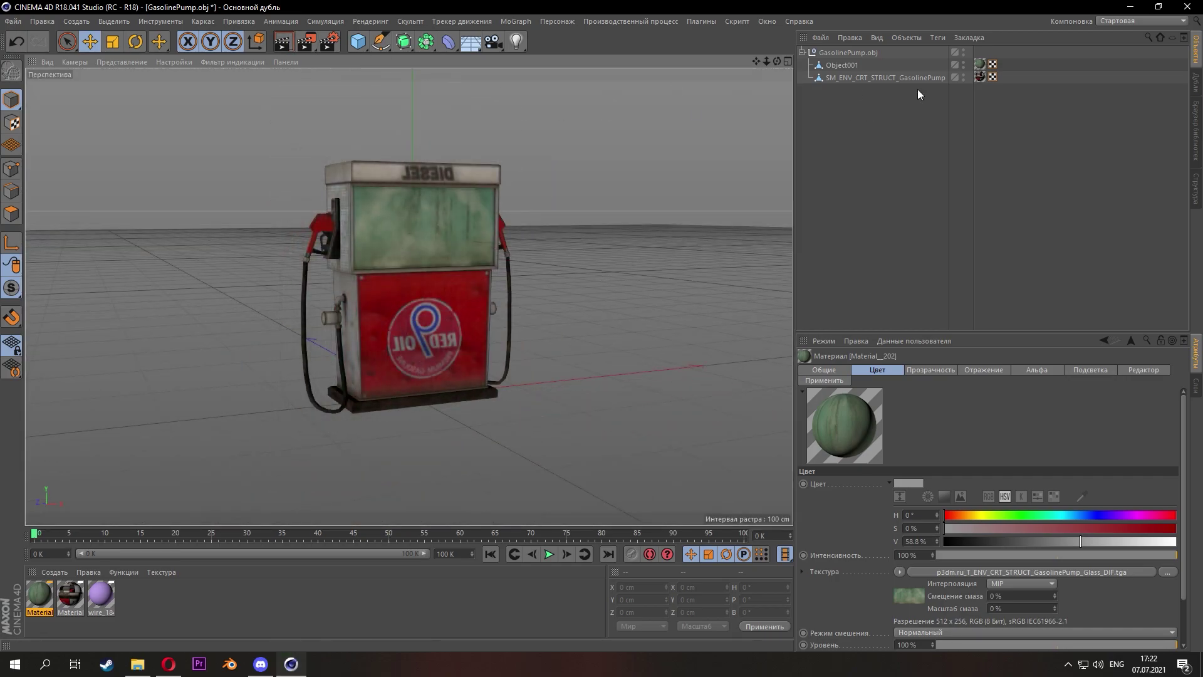
- Merge the GasolinePump.obj group and its child objects into a single object and rename it body
{"action": "left_click_drag", "start_coordinate": [918, 94], "coordinate": [839, 56]}
{"action": "right_click", "coordinate": [840, 60]}
{"action": "left_click", "coordinate": [890, 393]}
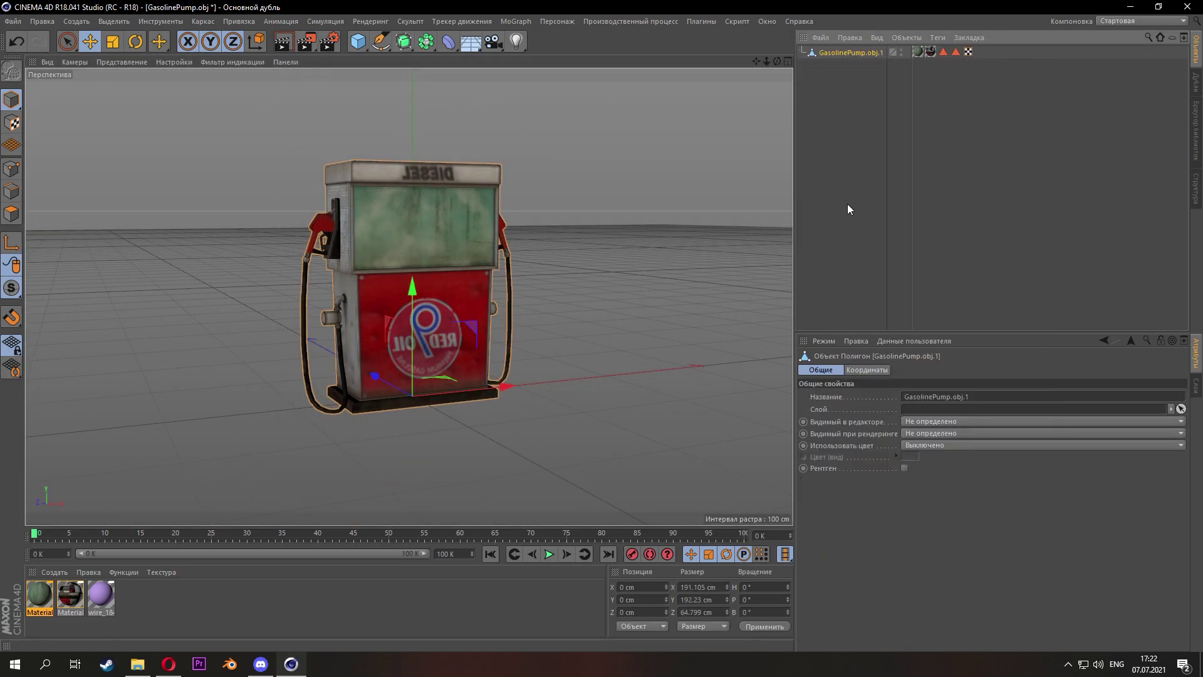
{"action": "double_click", "coordinate": [865, 53]}
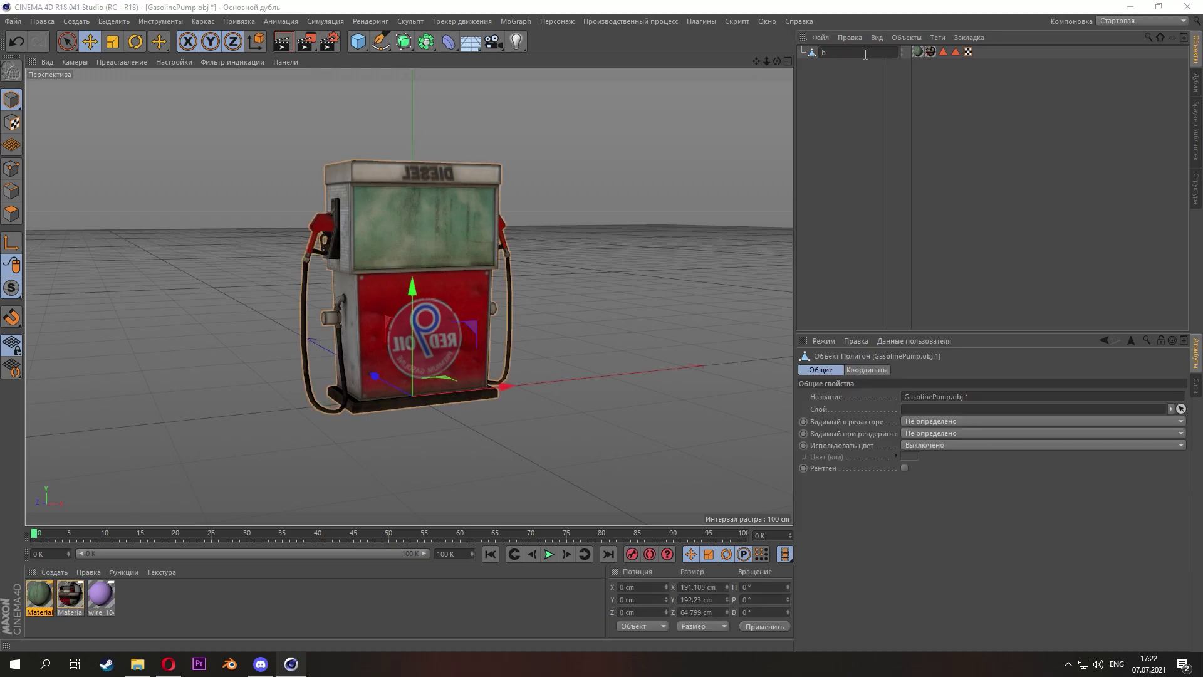
{"action": "key", "text": "Return"}
{"action": "left_click", "coordinate": [659, 77]}
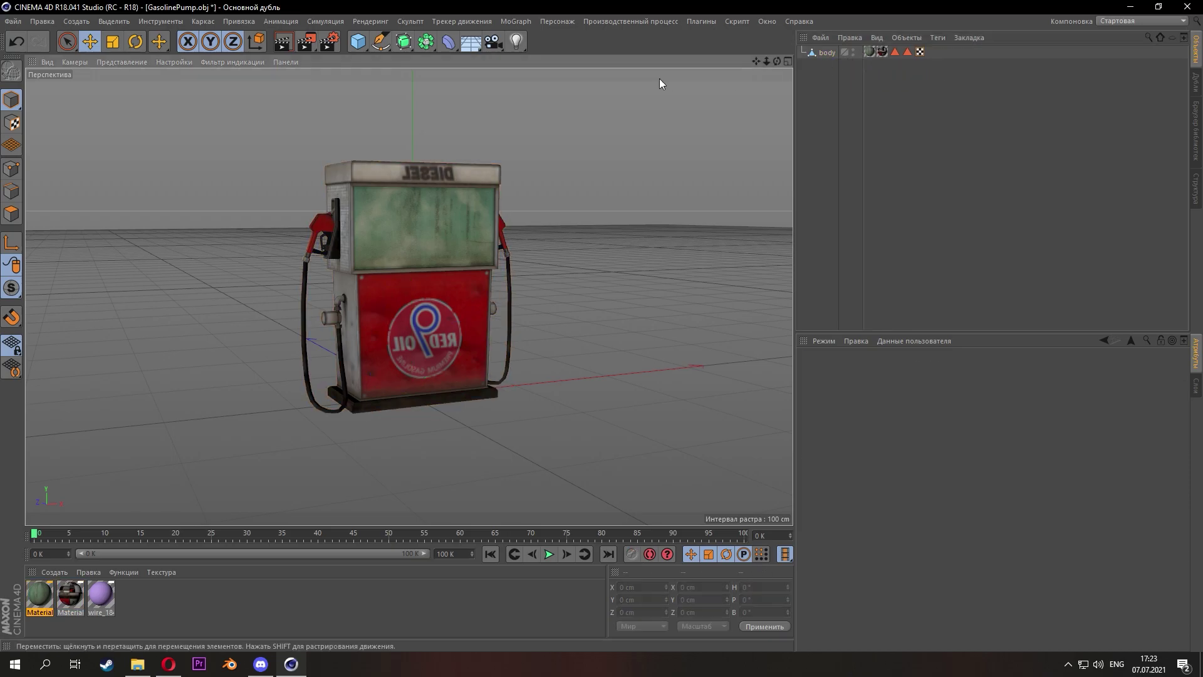
- Scale the body down uniformly to about 126 cm high against a temporary default cube, and delete that cube
{"action": "scroll", "coordinate": [438, 184], "scroll_direction": "down", "scroll_amount": 5}
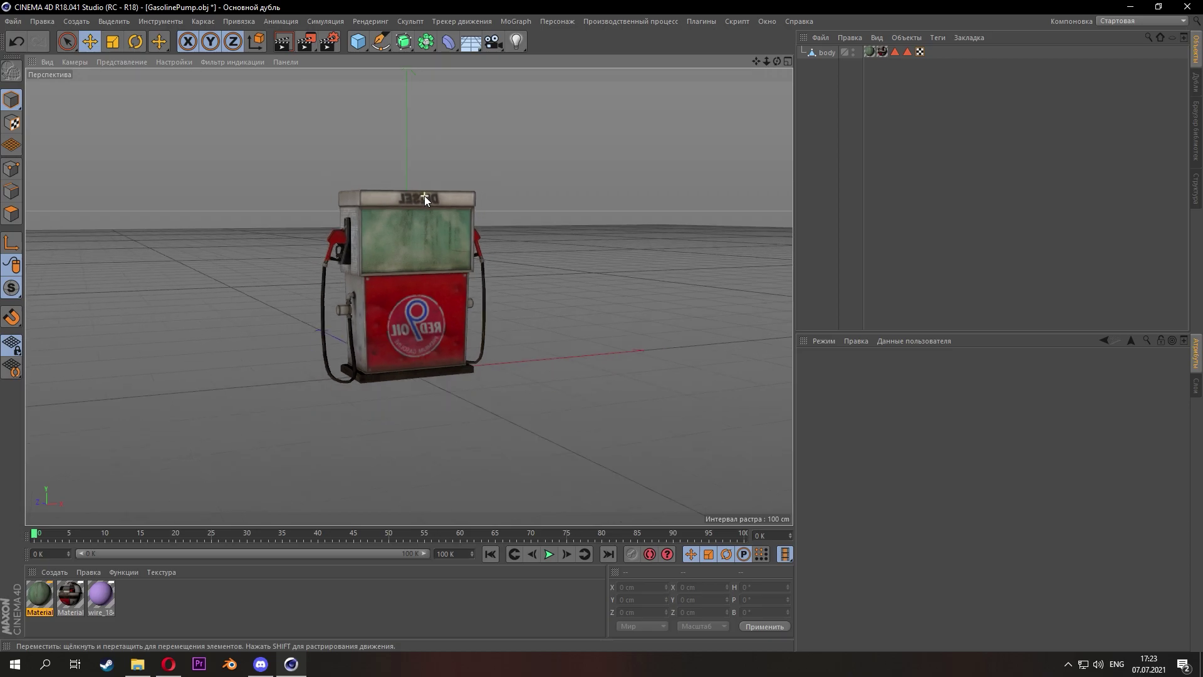
{"action": "left_click_drag", "start_coordinate": [419, 205], "coordinate": [411, 235], "text": "alt"}
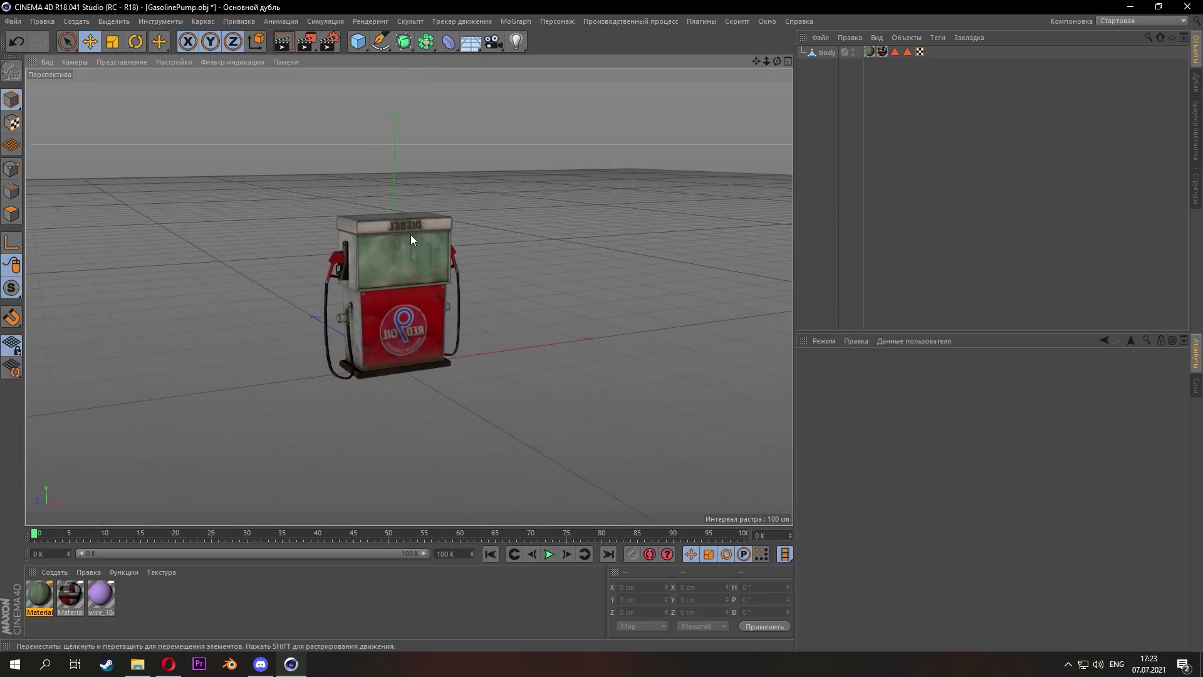
{"action": "left_click", "coordinate": [364, 47]}
{"action": "left_click", "coordinate": [827, 66]}
{"action": "scroll", "coordinate": [381, 318], "scroll_direction": "up", "scroll_amount": 4}
{"action": "left_click", "coordinate": [112, 42]}
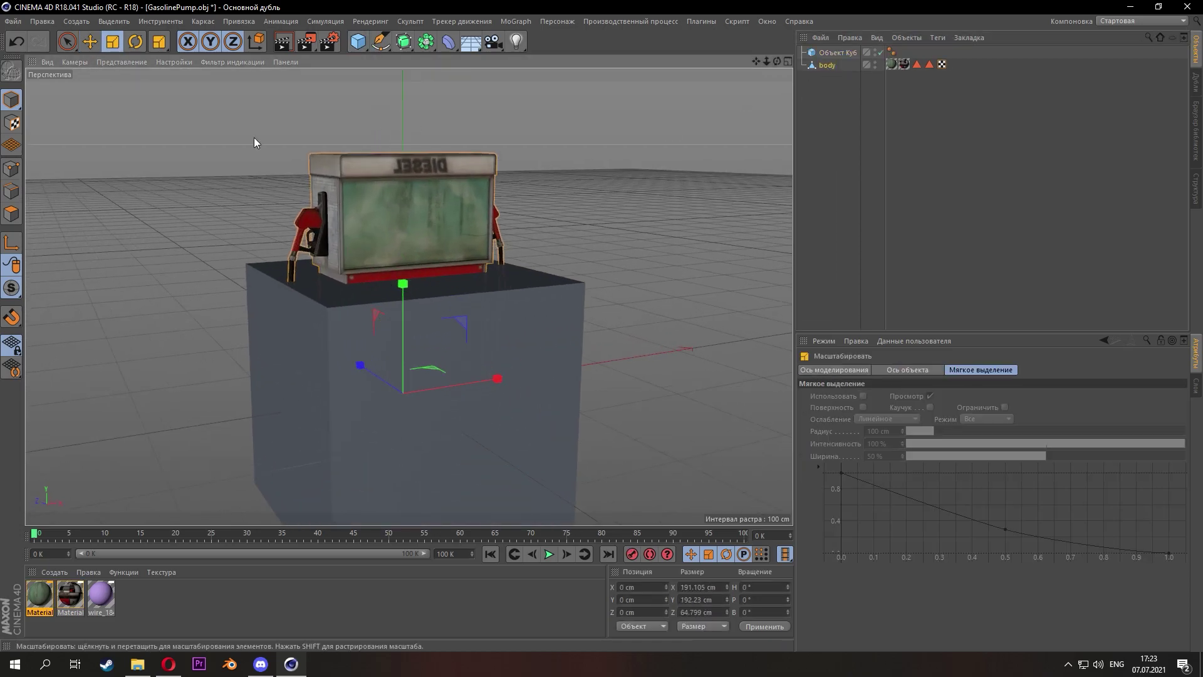
{"action": "left_click_drag", "start_coordinate": [568, 254], "coordinate": [454, 273]}
{"action": "left_click", "coordinate": [639, 176]}
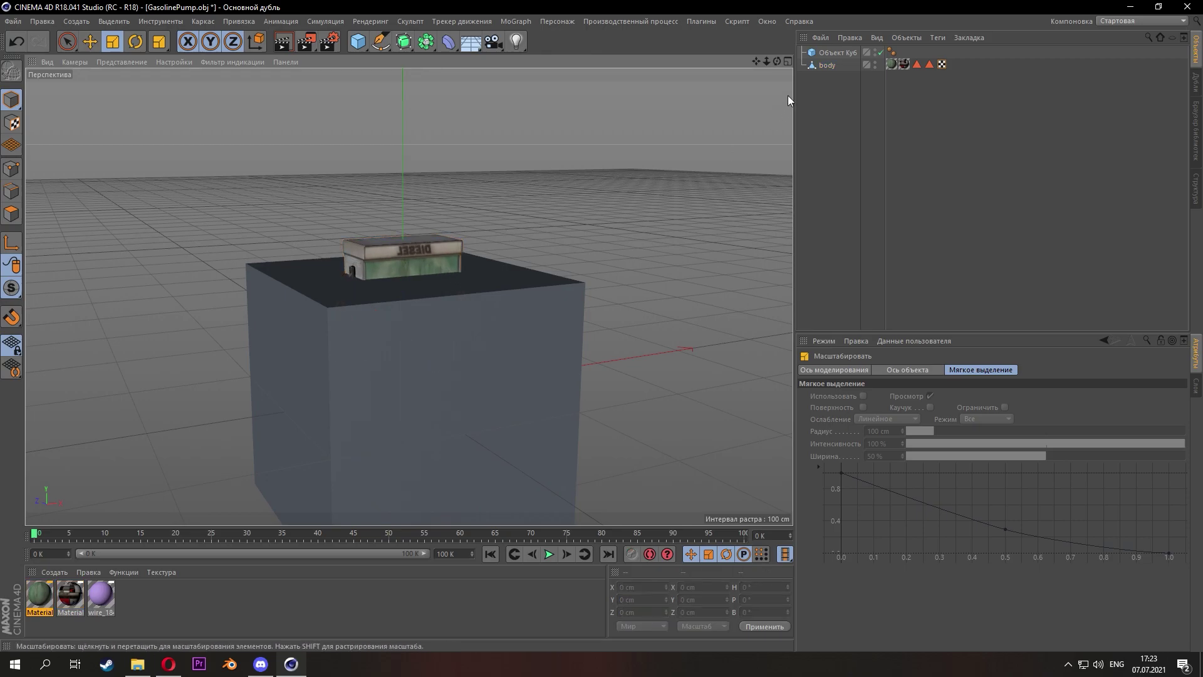
{"action": "left_click", "coordinate": [828, 54]}
{"action": "key", "text": "Delete"}
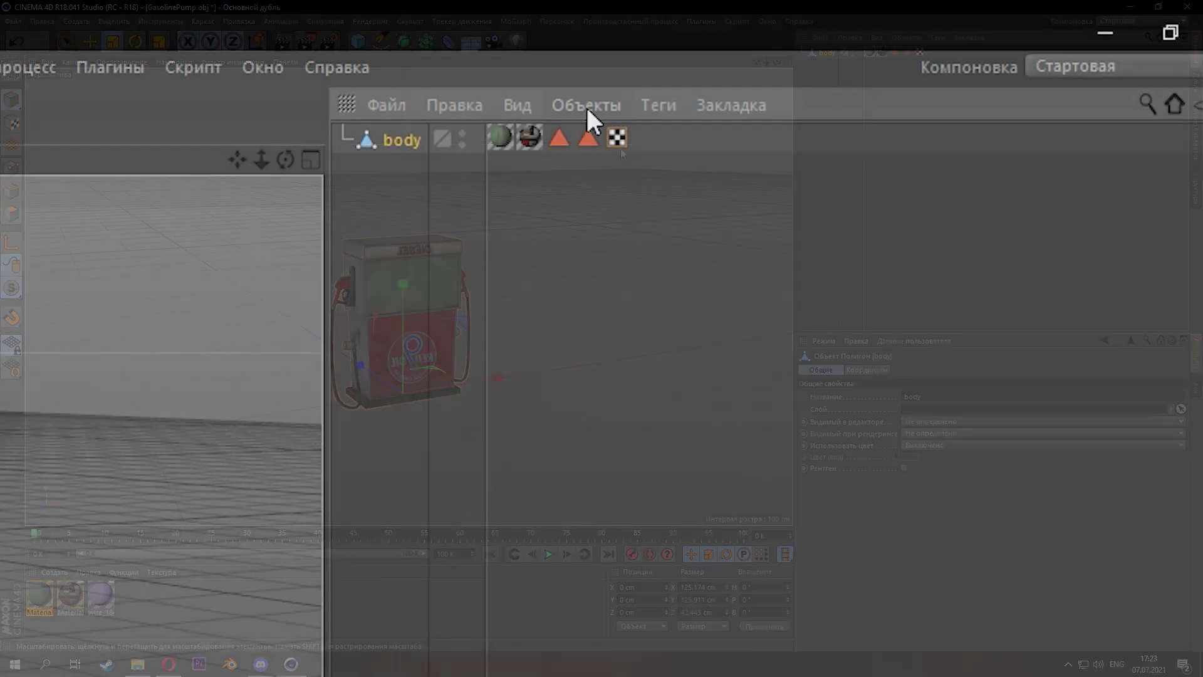
- Bake the body object to a 2048 × 2048 PNG texture with 16 bits per channel, saved on the Desktop
{"action": "left_click", "coordinate": [906, 37]}
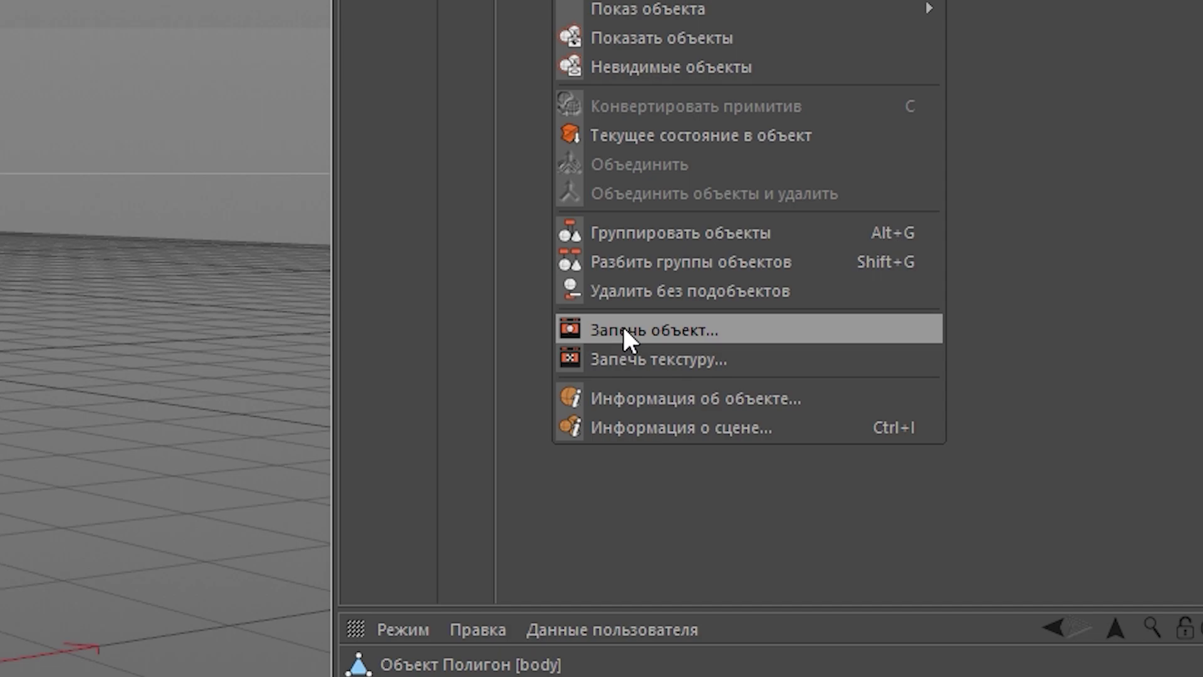
{"action": "left_click", "coordinate": [623, 330]}
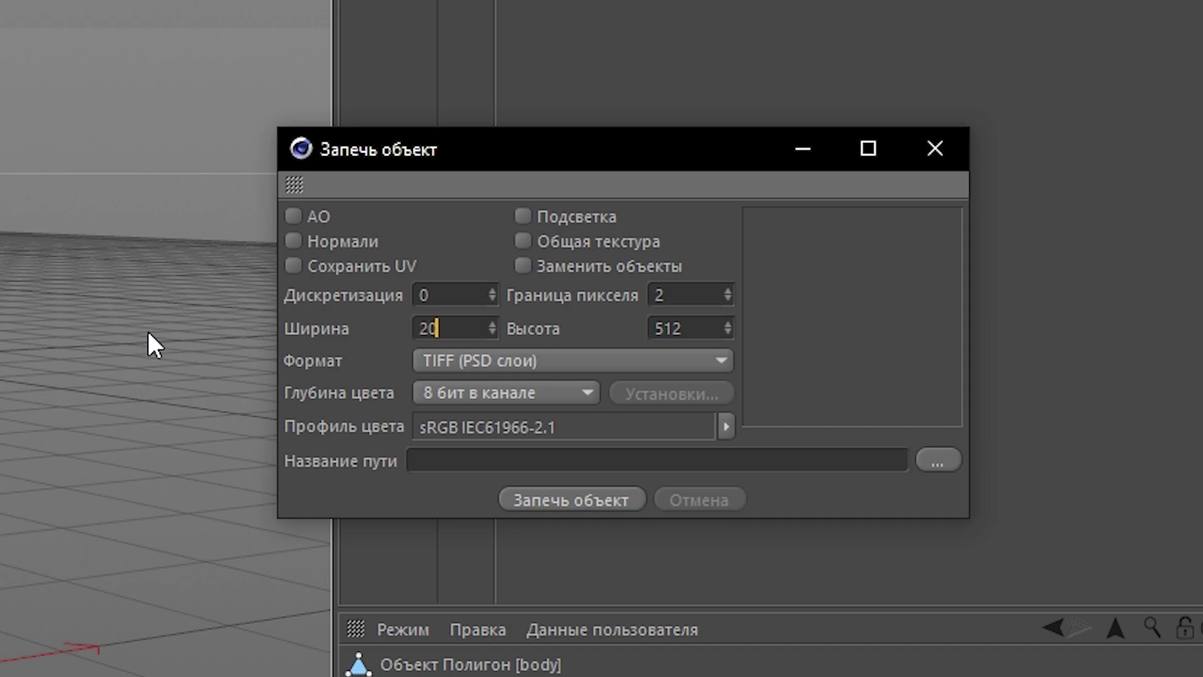
{"action": "left_click_drag", "start_coordinate": [463, 338], "coordinate": [405, 342]}
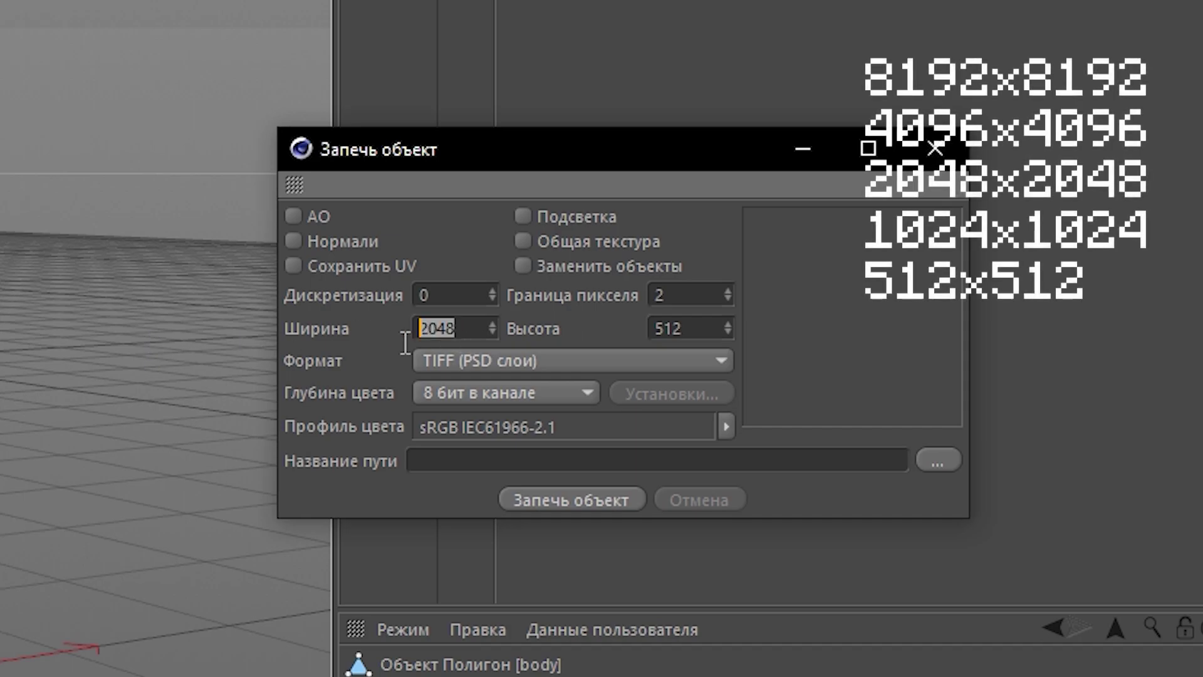
{"action": "left_click", "coordinate": [585, 360]}
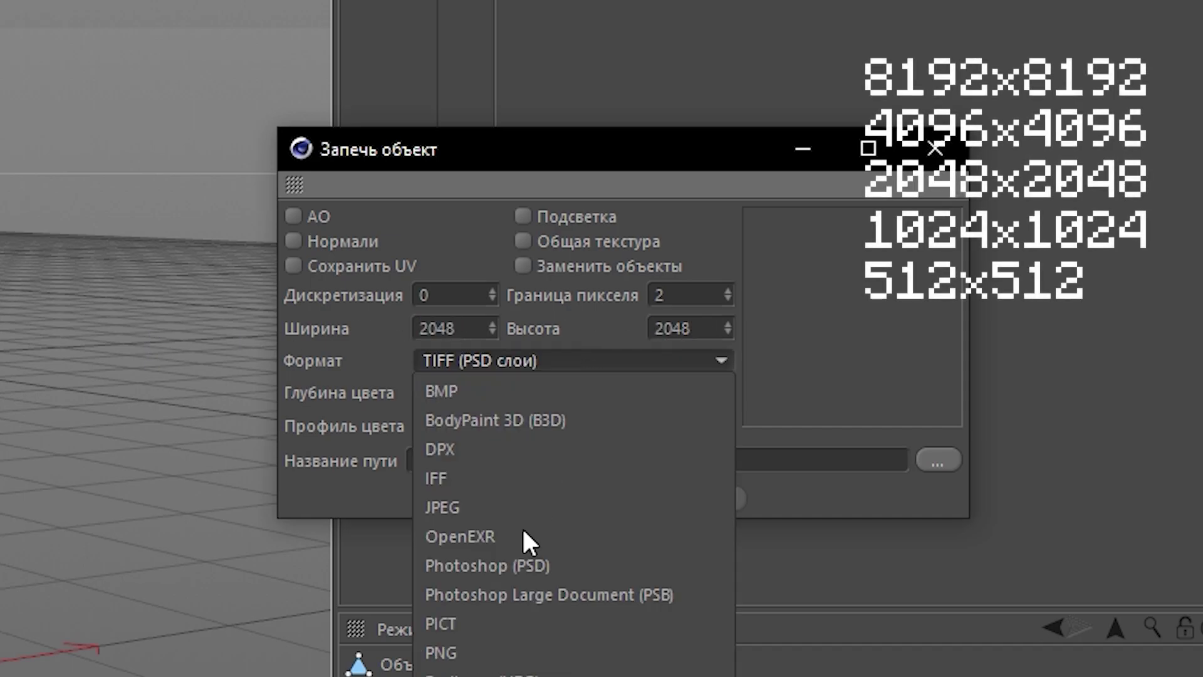
{"action": "left_click", "coordinate": [482, 649]}
{"action": "left_click", "coordinate": [487, 393]}
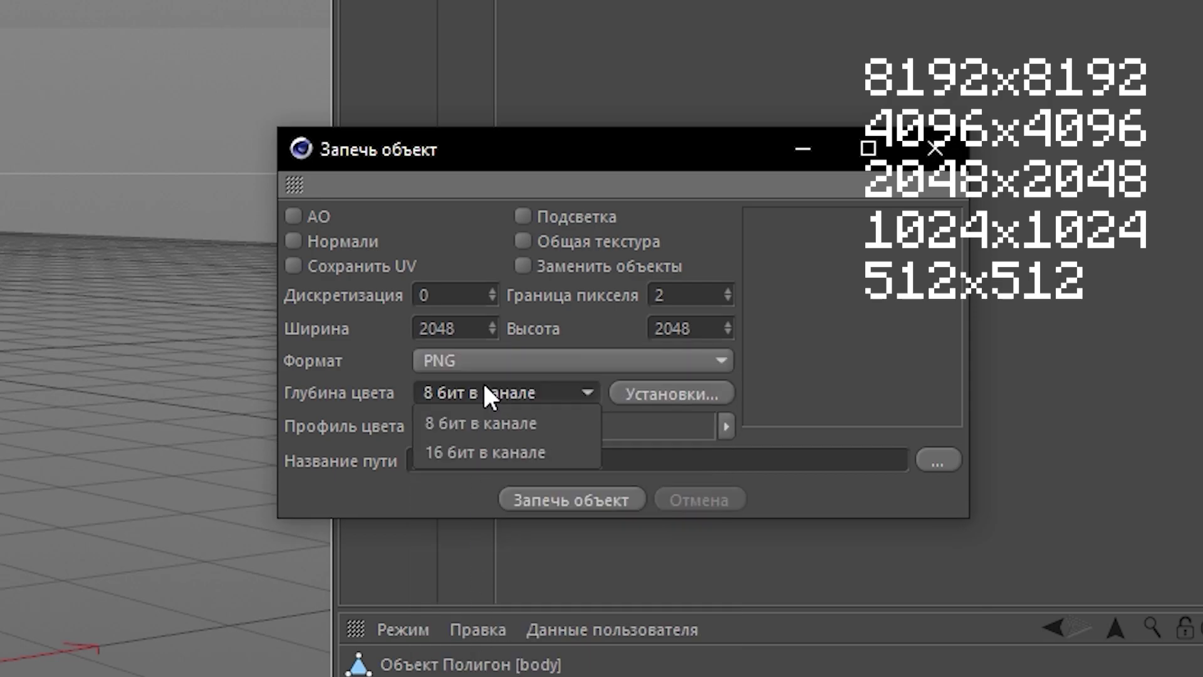
{"action": "left_click", "coordinate": [949, 459]}
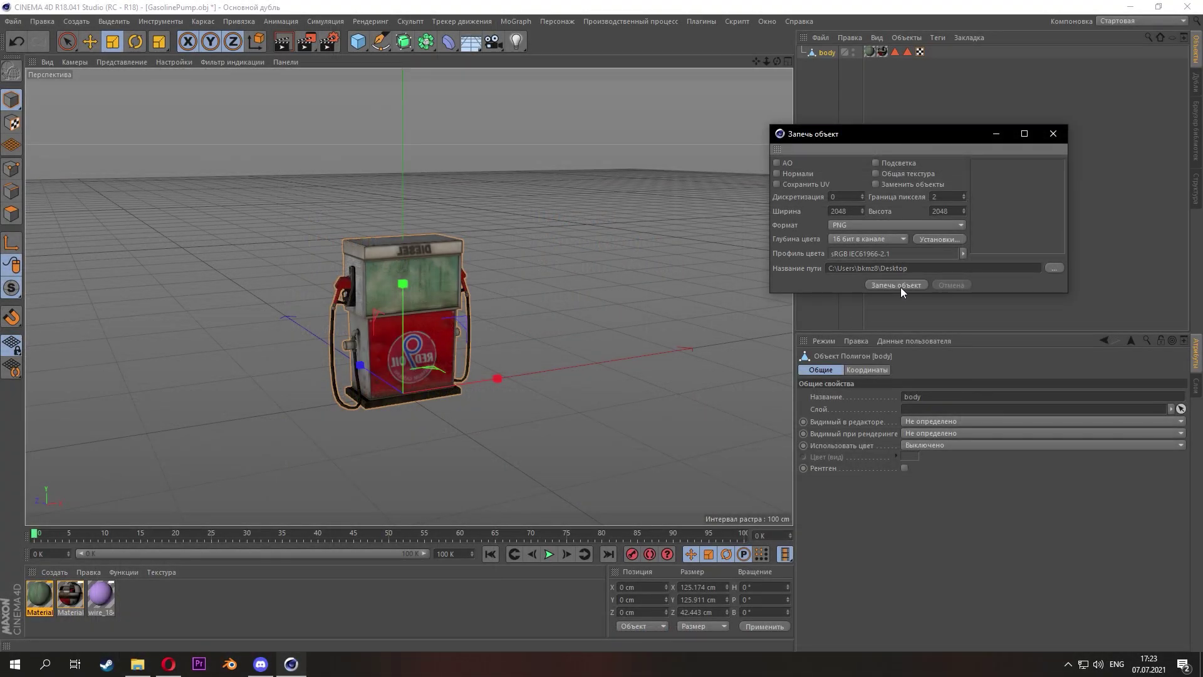
{"action": "left_click", "coordinate": [571, 499]}
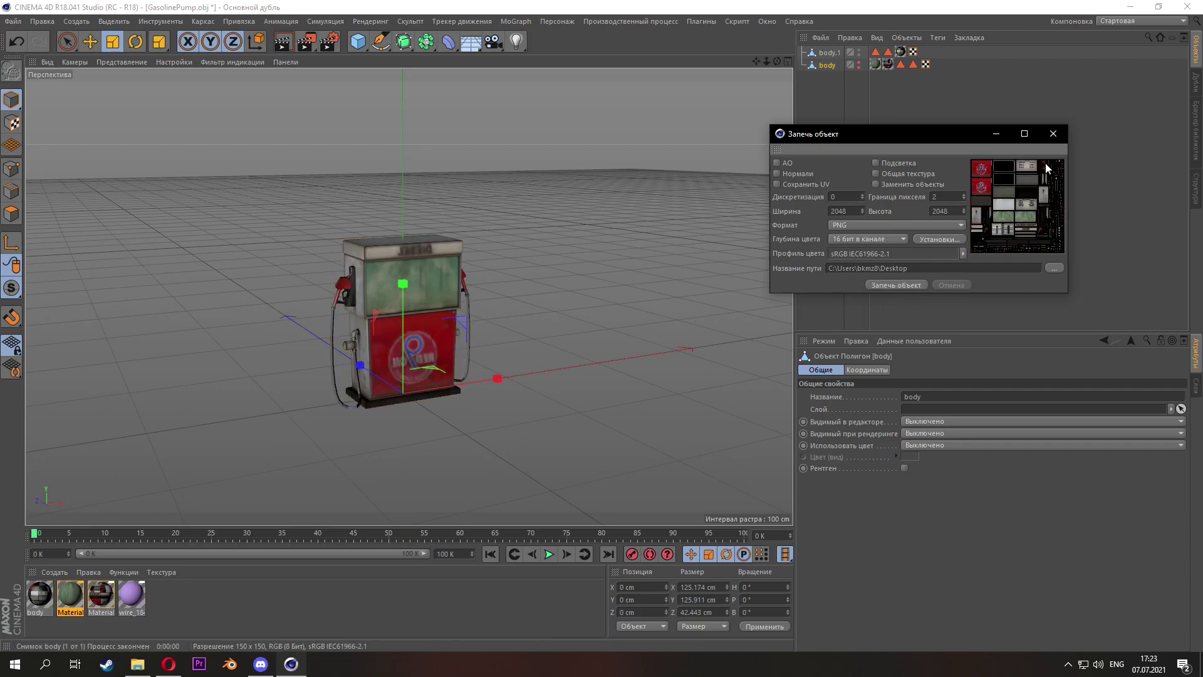
{"action": "left_click", "coordinate": [1053, 134]}
- Delete the original unbaked body object and rename the baked copy as body
{"action": "key", "text": "Delete"}
{"action": "double_click", "coordinate": [836, 53]}
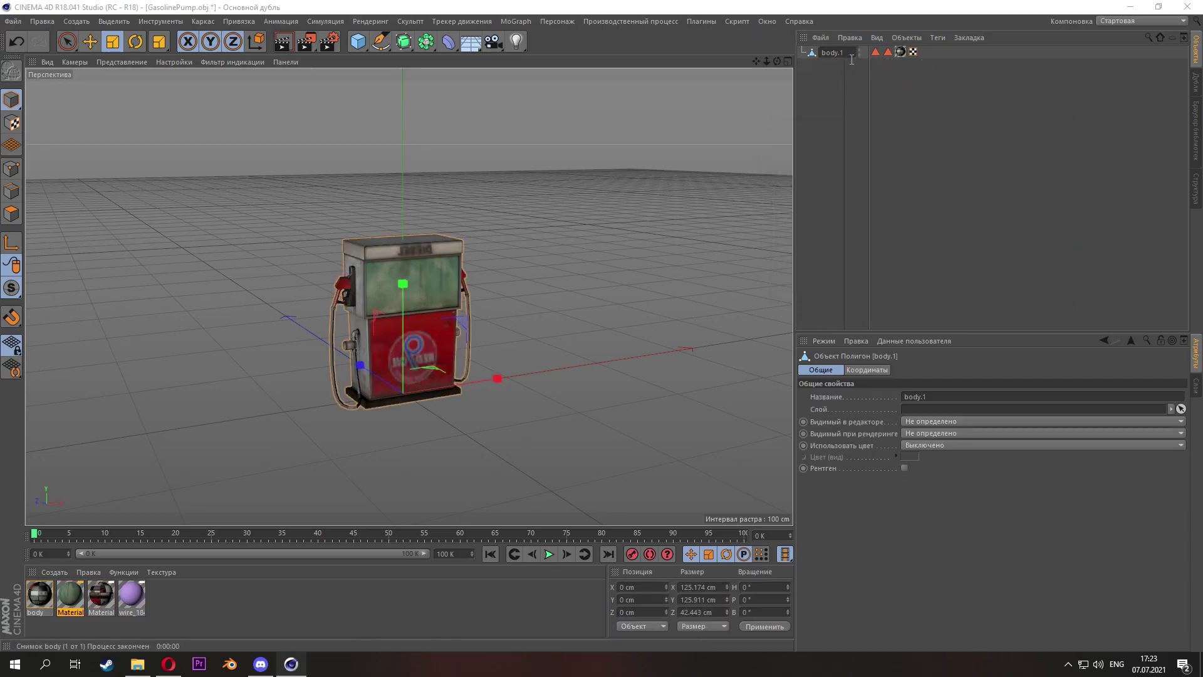
{"action": "key", "text": "Return"}
- Export the model as Wavefront OBJ with scale 0.01 cm, texture coordinates enabled and materials exported
{"action": "left_click", "coordinate": [14, 22]}
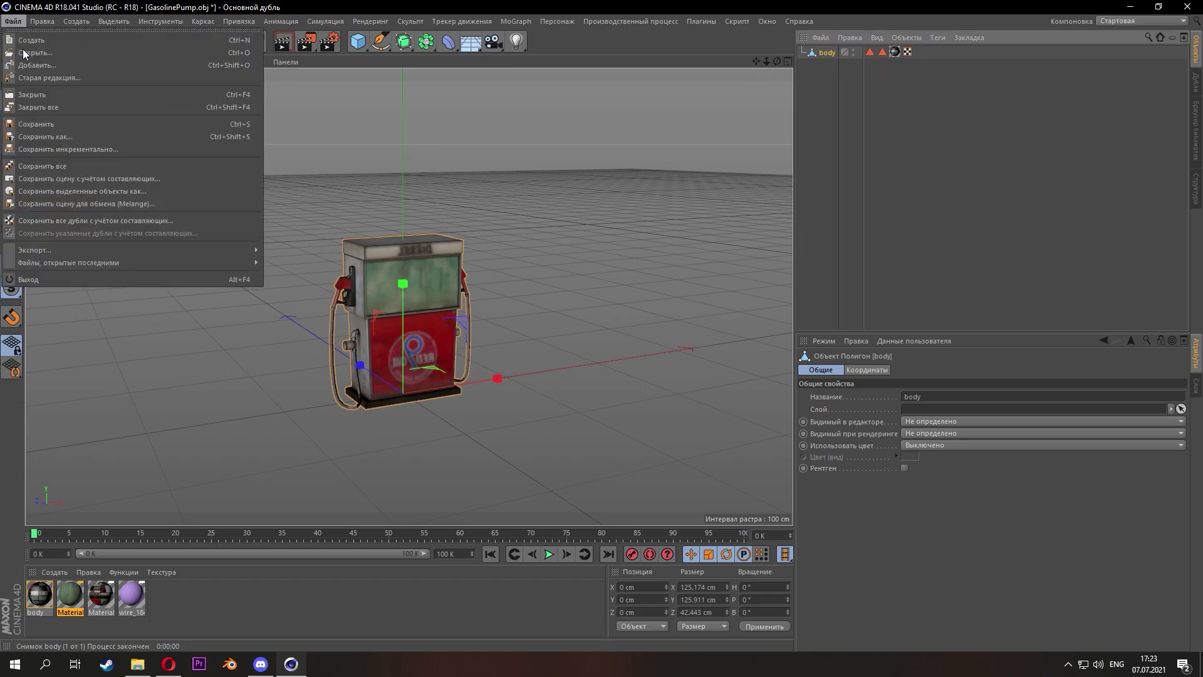
{"action": "mouse_move", "coordinate": [78, 248]}
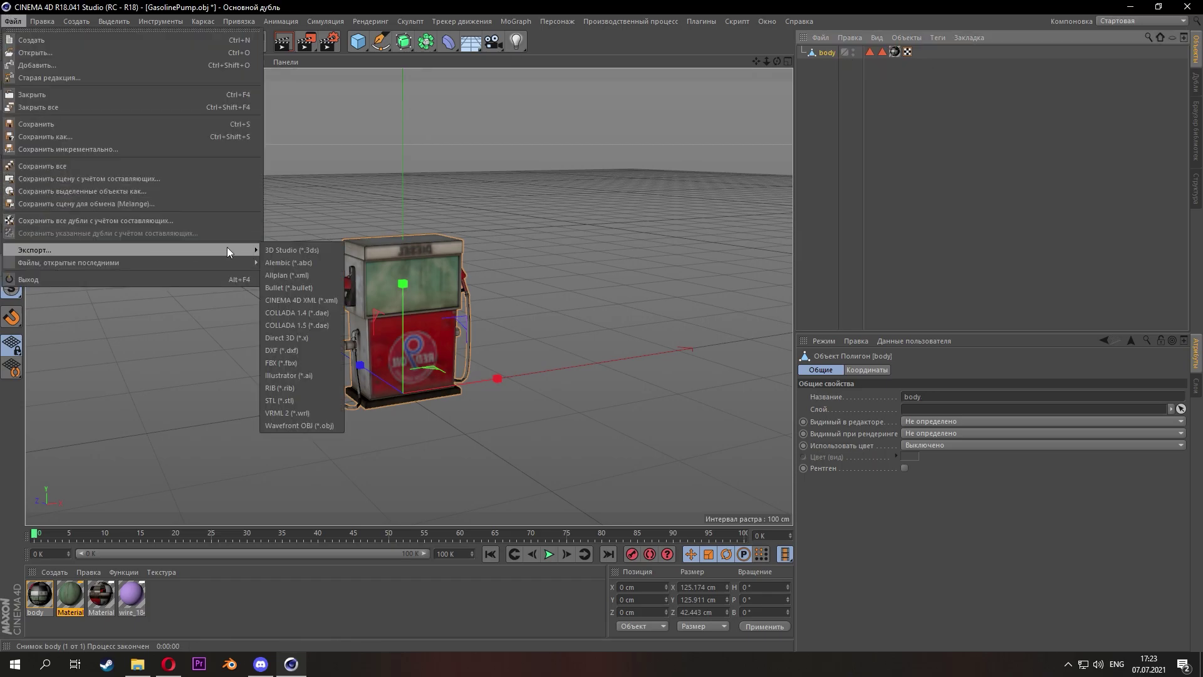
{"action": "left_click", "coordinate": [284, 425]}
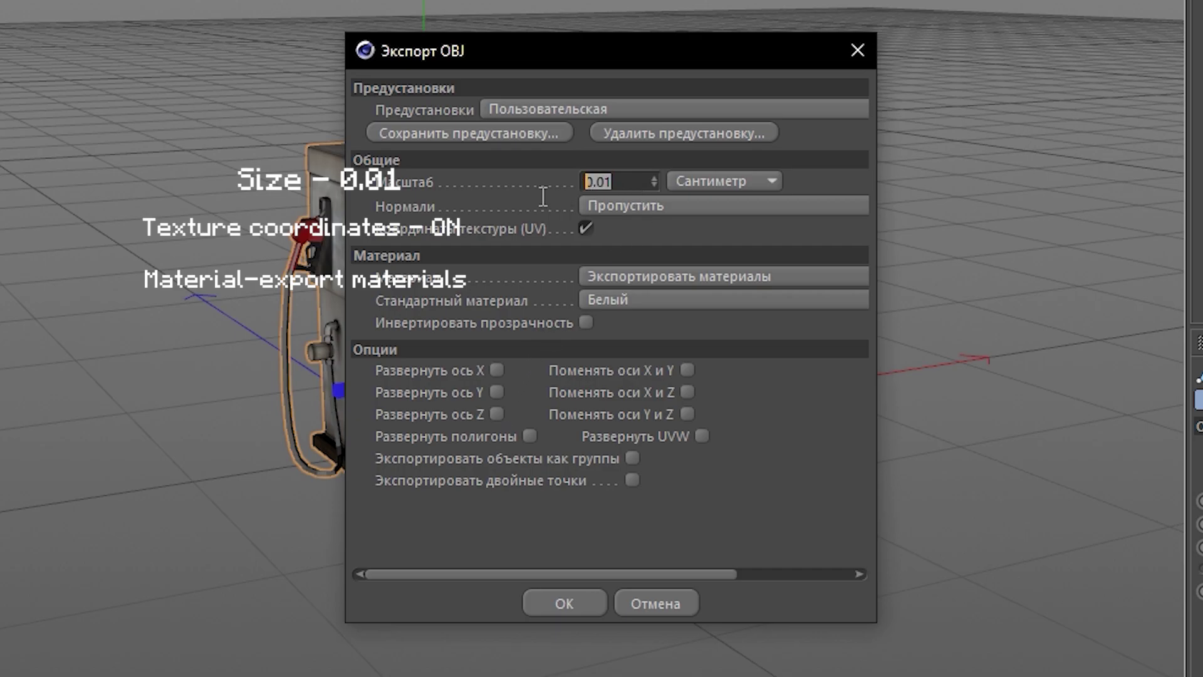
{"action": "left_click", "coordinate": [581, 231]}
{"action": "left_click", "coordinate": [617, 278]}
{"action": "left_click", "coordinate": [633, 349]}
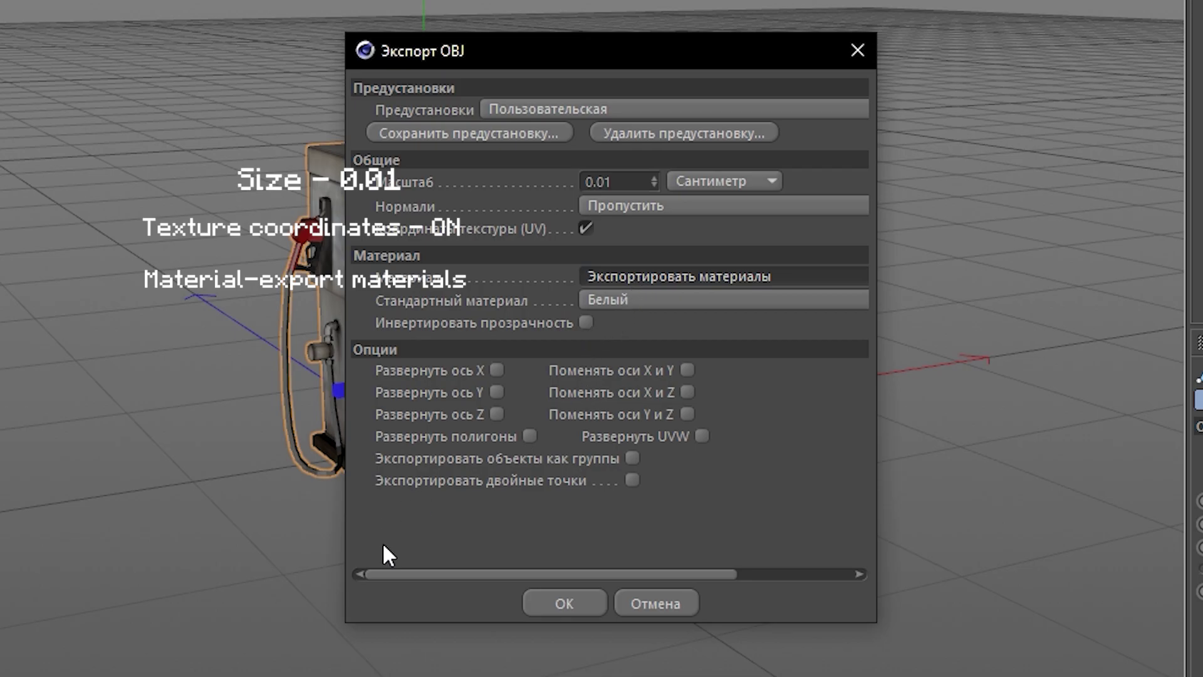
{"action": "left_click", "coordinate": [550, 602]}
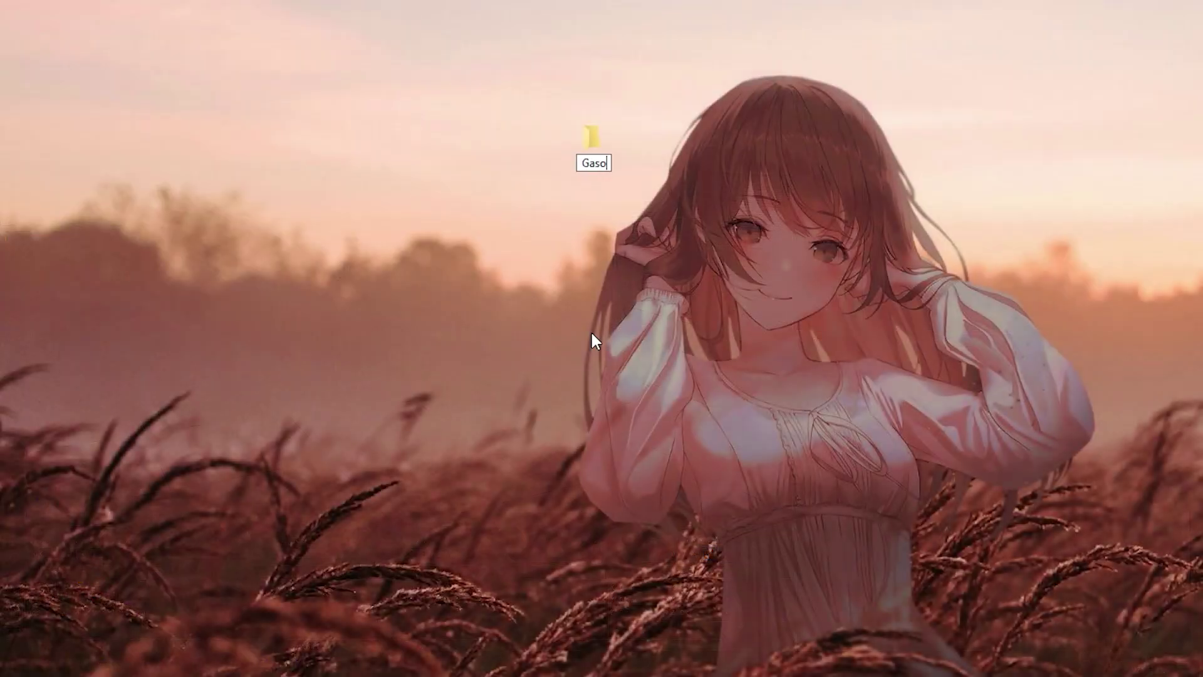
- Name the new desktop folder Gasoline and move the exported OBJ, MTL and baked PNG files into it
{"action": "type", "text": "ine"}
{"action": "key", "text": "Return"}
{"action": "key", "text": "Return"}
{"action": "left_click_drag", "start_coordinate": [318, 0], "coordinate": [715, 21]}
{"action": "left_click_drag", "start_coordinate": [75, 121], "coordinate": [0, 456]}
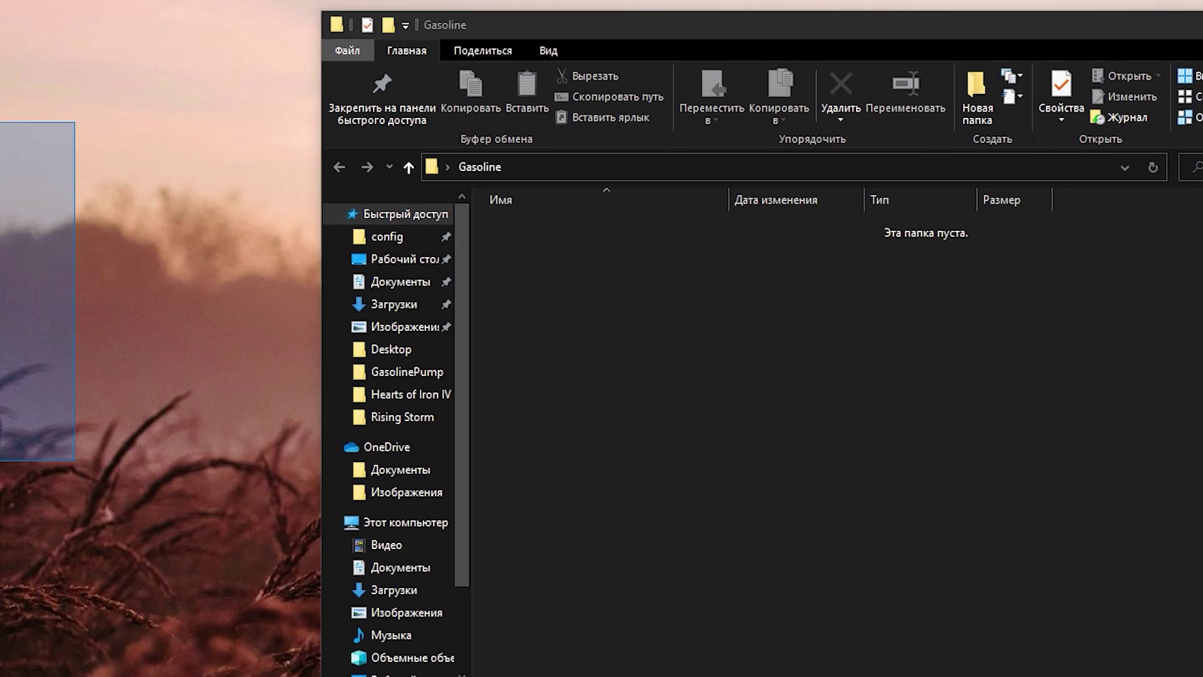
{"action": "left_click_drag", "start_coordinate": [0, 314], "coordinate": [606, 343]}
- Create a subfolder named skins inside the Gasoline folder
{"action": "right_click", "coordinate": [612, 372]}
{"action": "mouse_move", "coordinate": [564, 595]}
{"action": "left_click", "coordinate": [671, 608]}
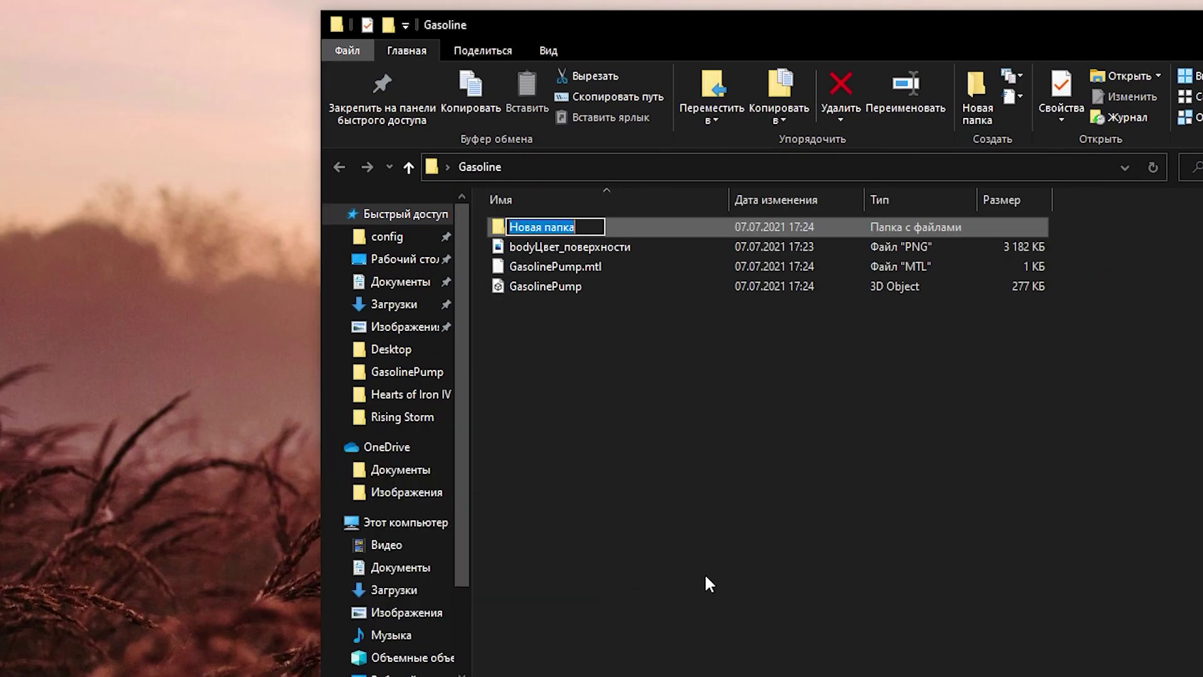
{"action": "type", "text": "skins"}
{"action": "key", "text": "Return"}
- Rename the baked PNG as texture and move it into the skins folder
{"action": "right_click", "coordinate": [567, 247]}
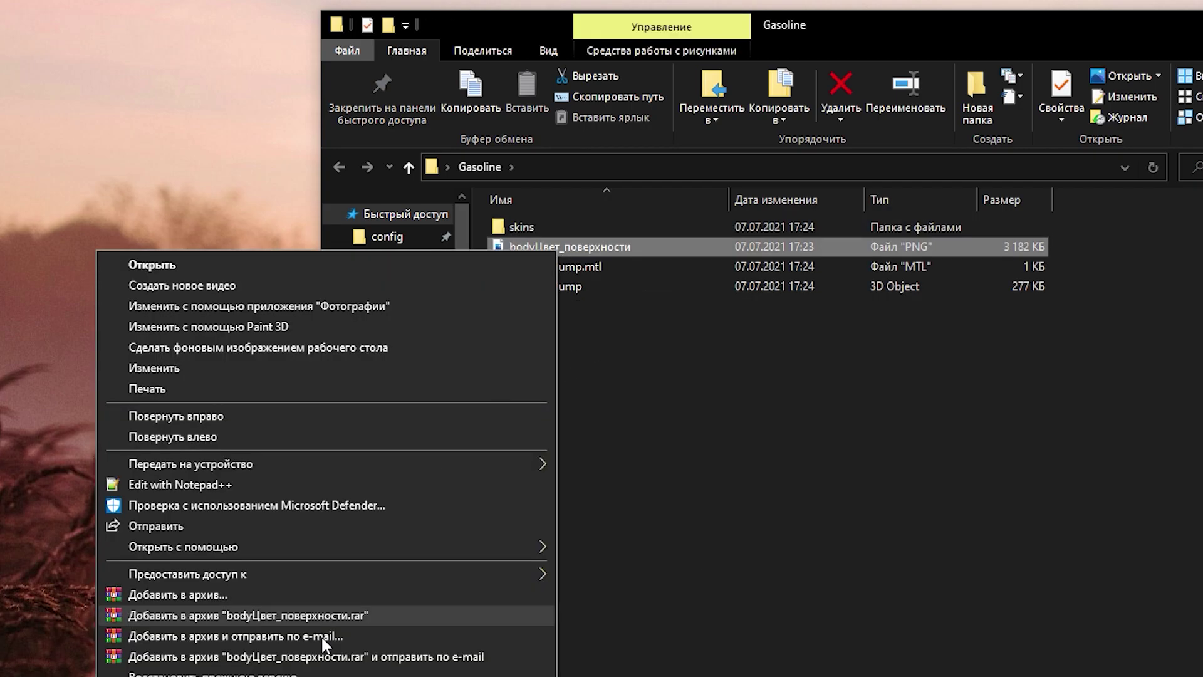
{"action": "left_click", "coordinate": [325, 670]}
{"action": "type", "text": "texture"}
{"action": "mouse_move", "coordinate": [527, 246]}
{"action": "left_mouse_down"}
{"action": "mouse_move", "coordinate": [525, 215]}
{"action": "mouse_move", "coordinate": [525, 226]}
{"action": "left_mouse_up"}
- Select the exported GasolinePump OBJ and MTL files in the Gasoline folder
{"action": "left_click_drag", "start_coordinate": [673, 401], "coordinate": [560, 250]}
{"action": "right_click", "coordinate": [558, 249]}
{"action": "left_click", "coordinate": [258, 549]}
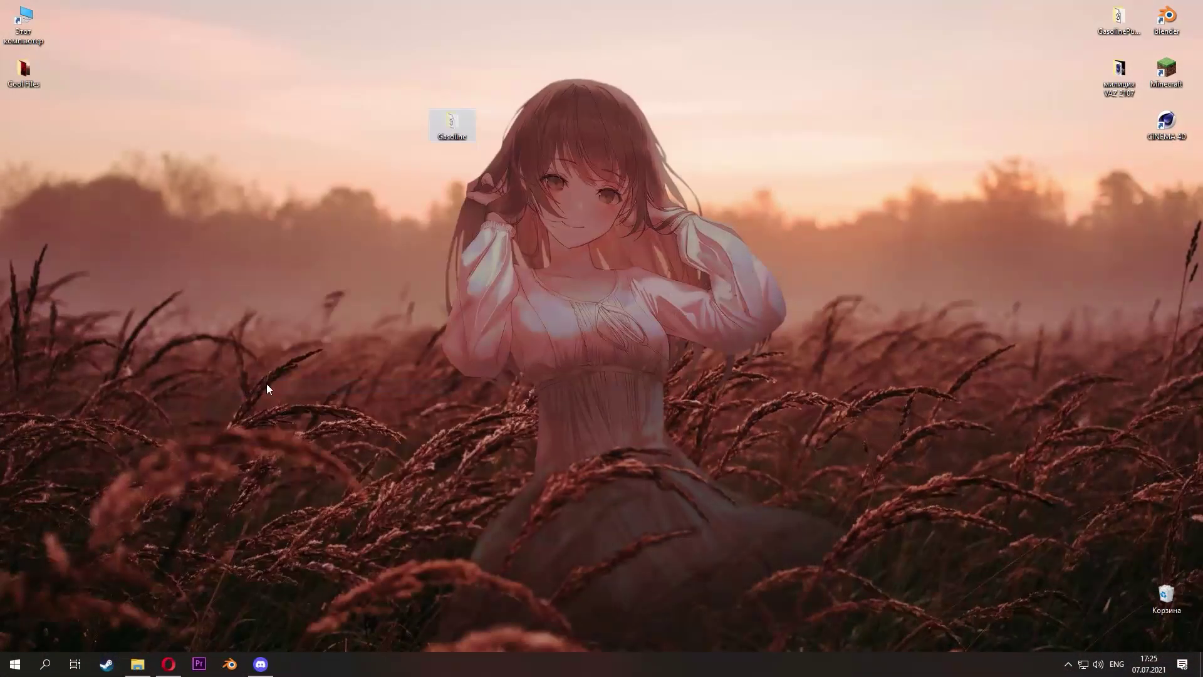
- Put the Gasoline folder into .minecraft\config\blockbuster\models and launch Minecraft
{"action": "left_click", "coordinate": [138, 663]}
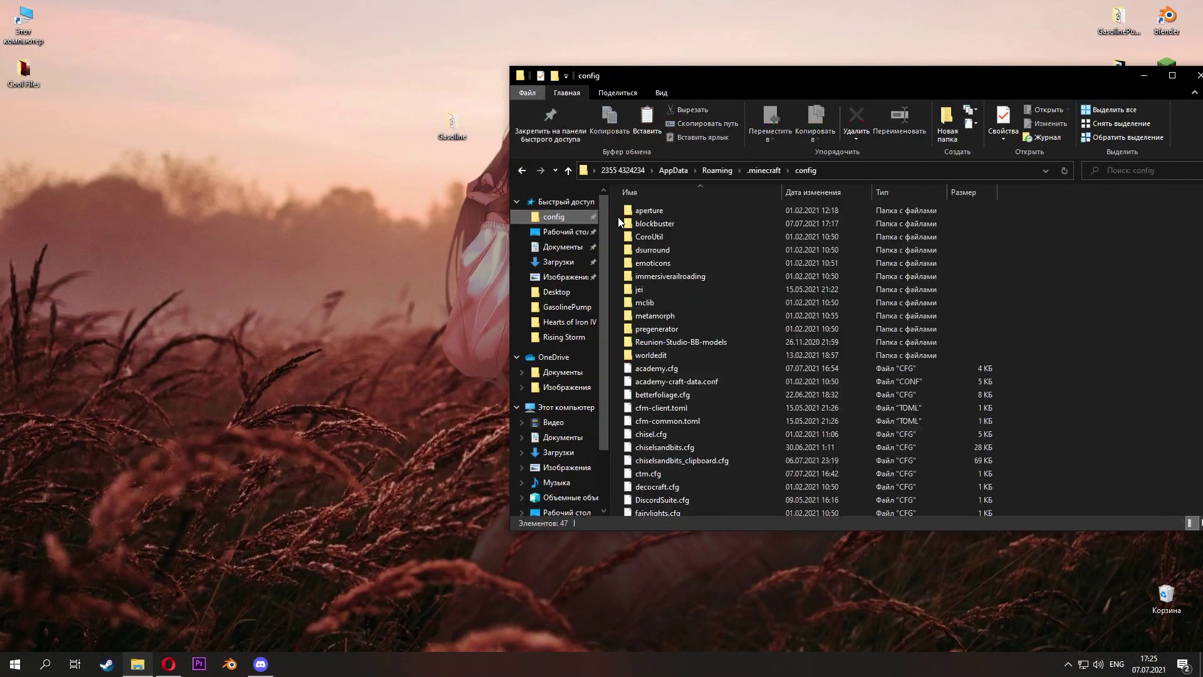
{"action": "double_click", "coordinate": [618, 217]}
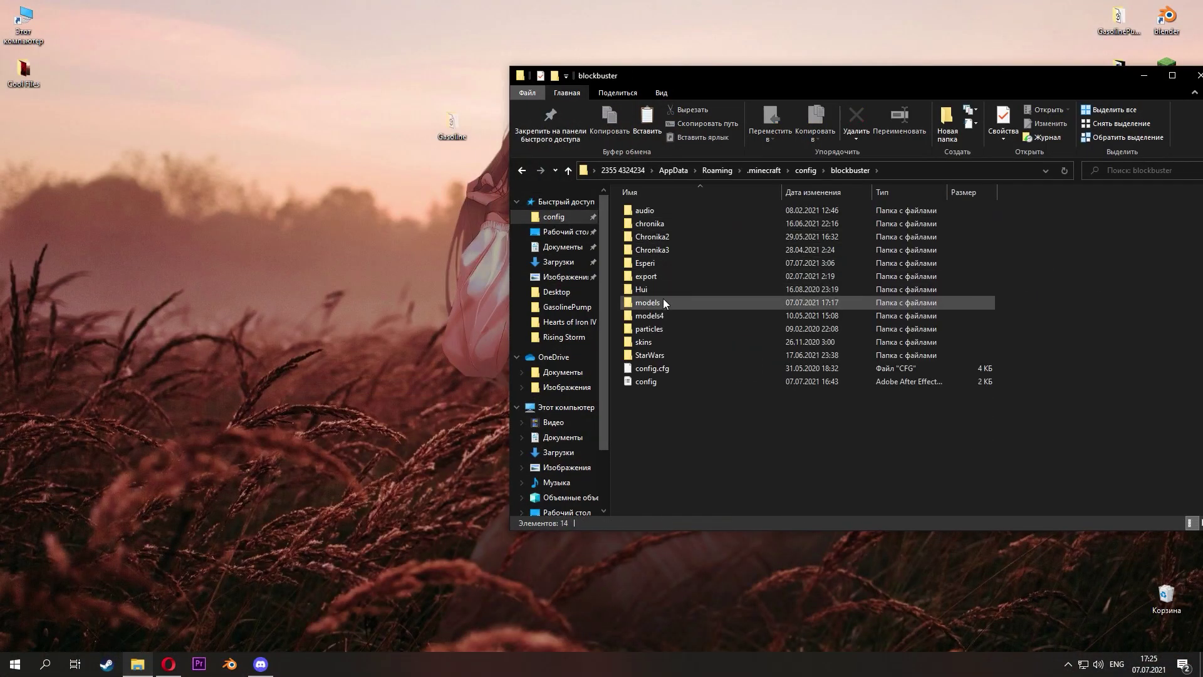
{"action": "double_click", "coordinate": [662, 298]}
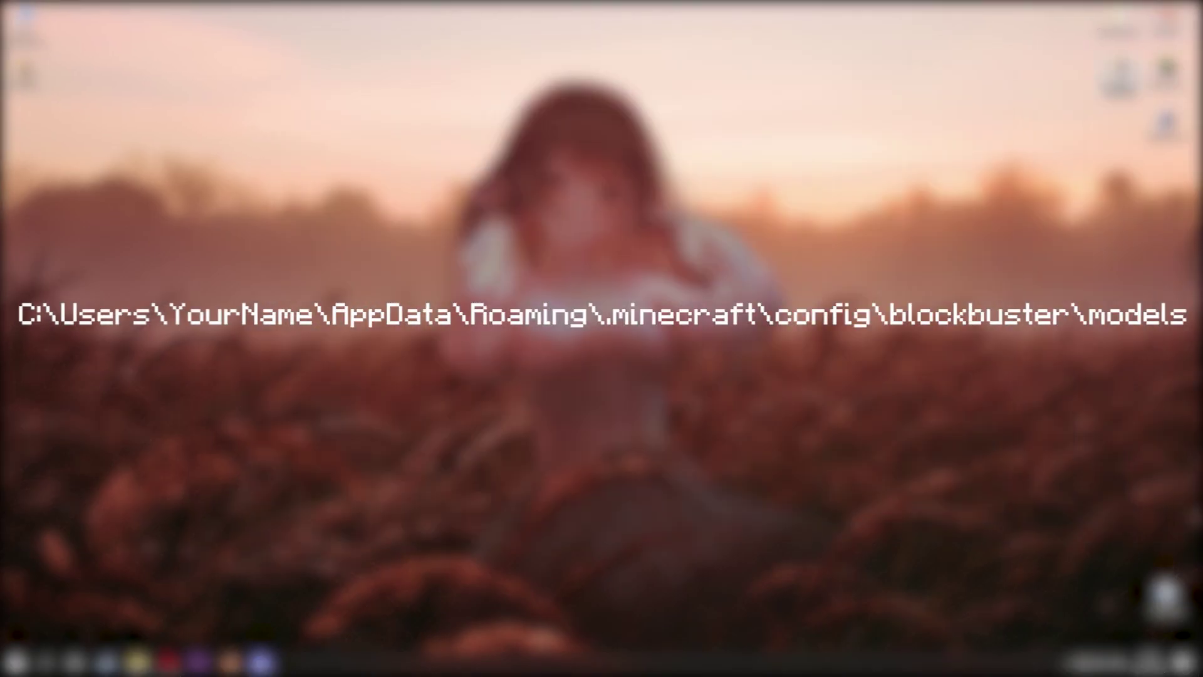
{"action": "left_click_drag", "start_coordinate": [374, 111], "coordinate": [544, 111]}
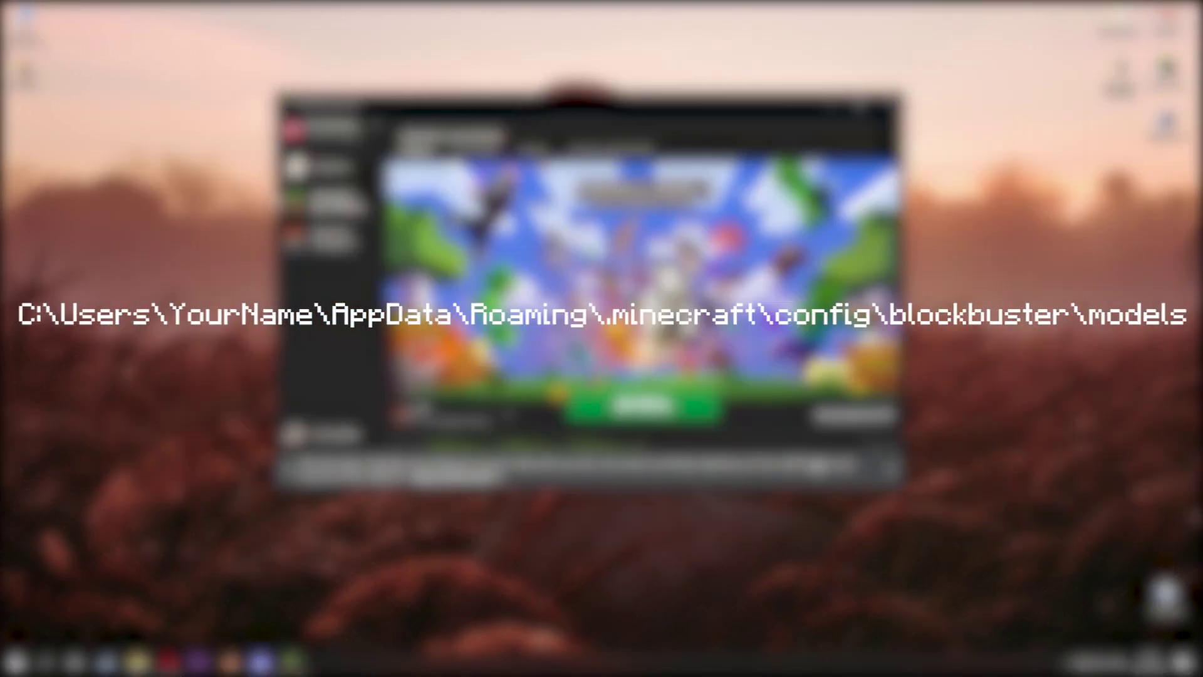
{"action": "left_click", "coordinate": [893, 467]}
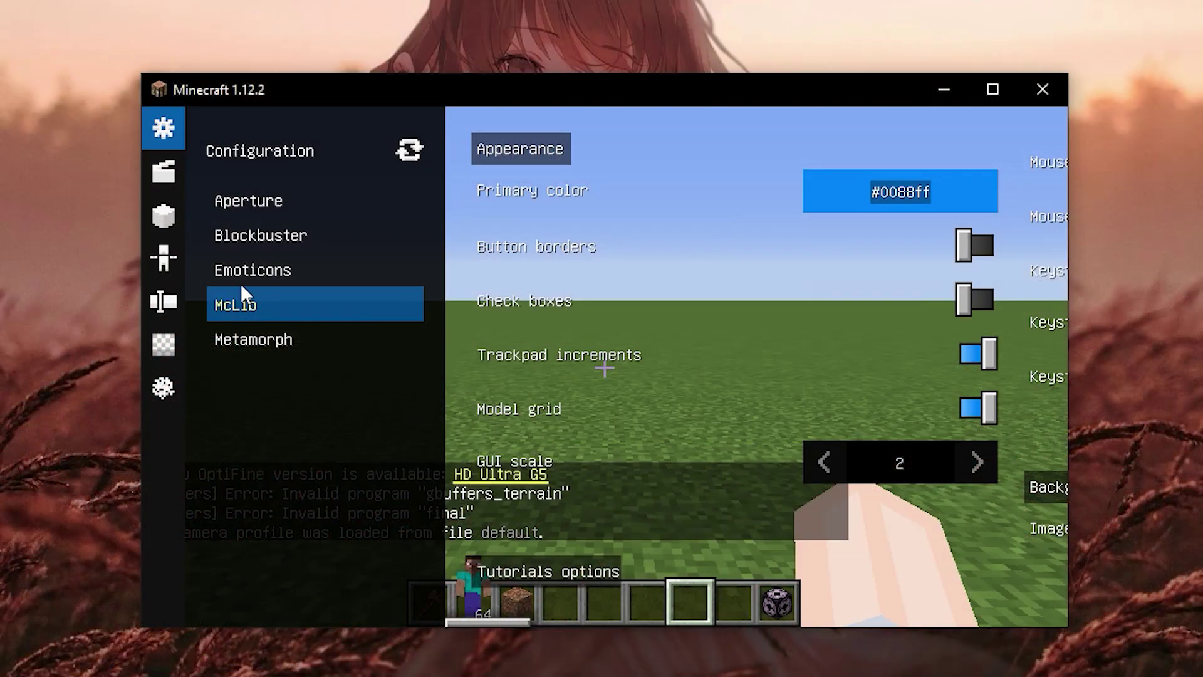
- Load the Gasoline model in Blockbuster's model editor and examine its texture from several angles
{"action": "left_click", "coordinate": [176, 259]}
{"action": "left_click", "coordinate": [205, 128]}
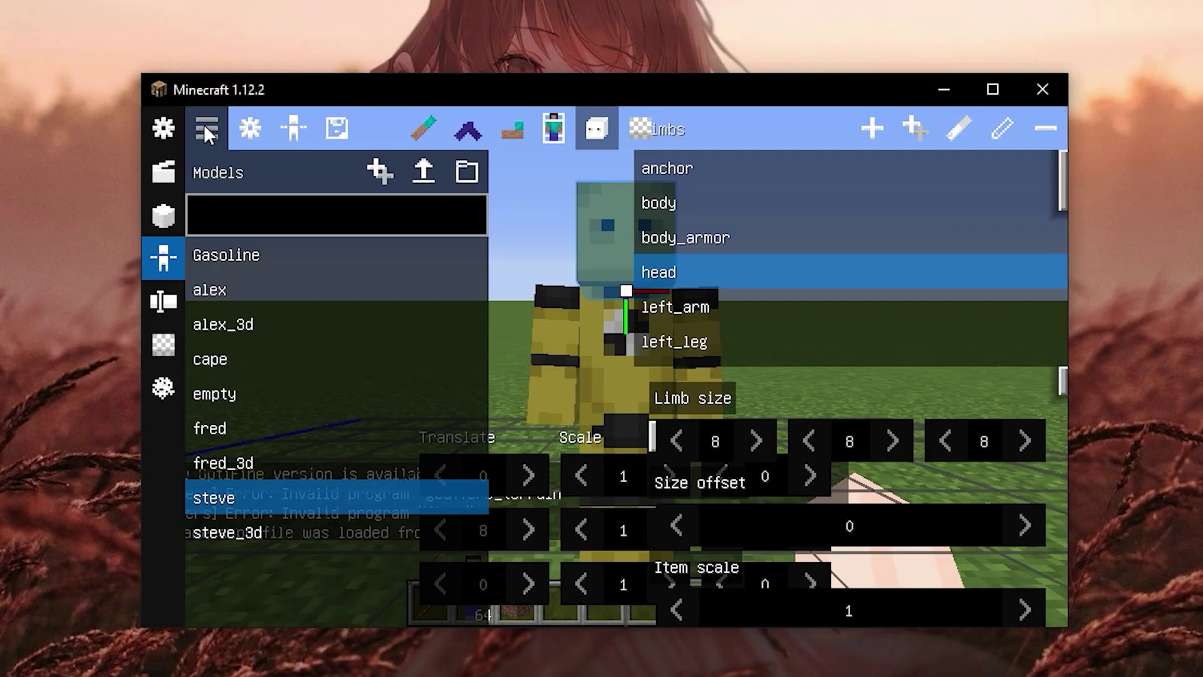
{"action": "left_click", "coordinate": [227, 255]}
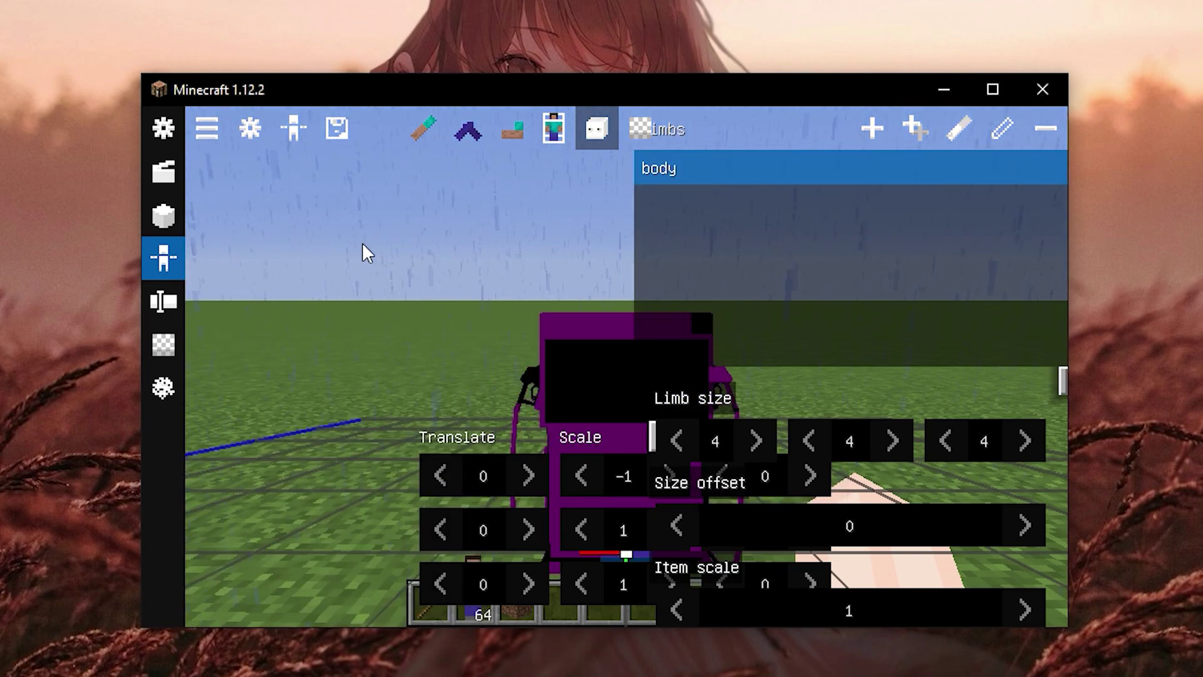
{"action": "mouse_move", "coordinate": [362, 243]}
{"action": "left_mouse_down"}
{"action": "mouse_move", "coordinate": [568, 278]}
{"action": "mouse_move", "coordinate": [472, 281]}
{"action": "mouse_move", "coordinate": [501, 330]}
{"action": "mouse_move", "coordinate": [411, 276]}
{"action": "mouse_move", "coordinate": [349, 259]}
{"action": "left_mouse_up"}
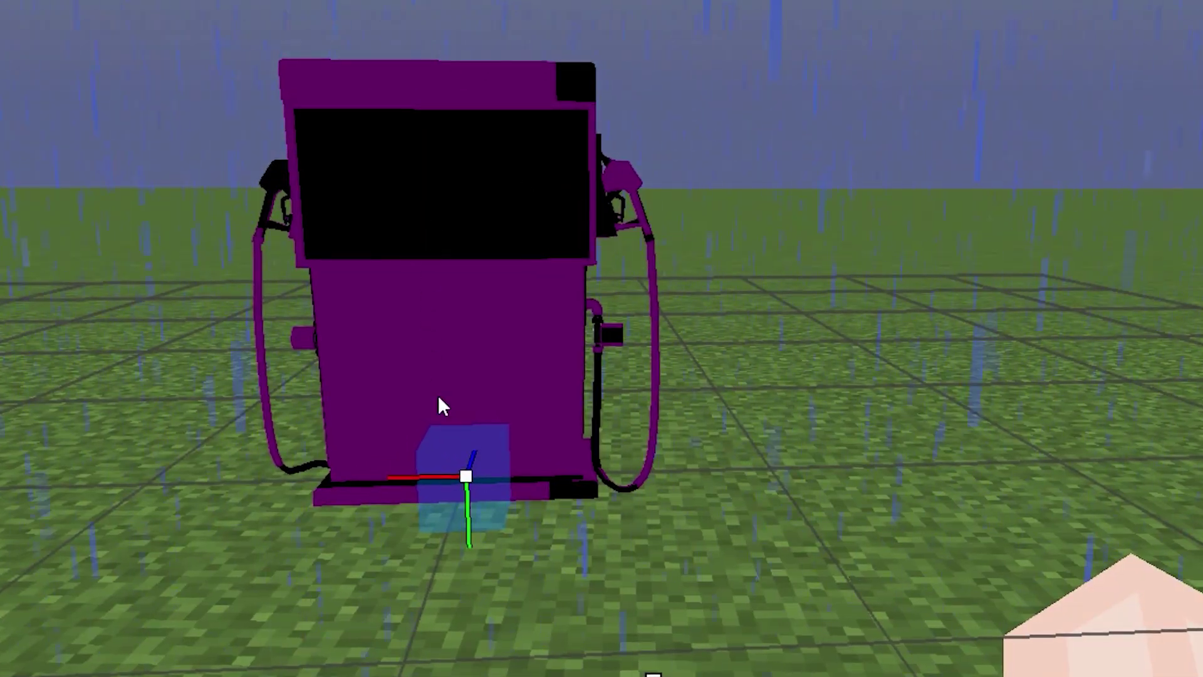
{"action": "left_click_drag", "start_coordinate": [438, 395], "coordinate": [482, 439]}
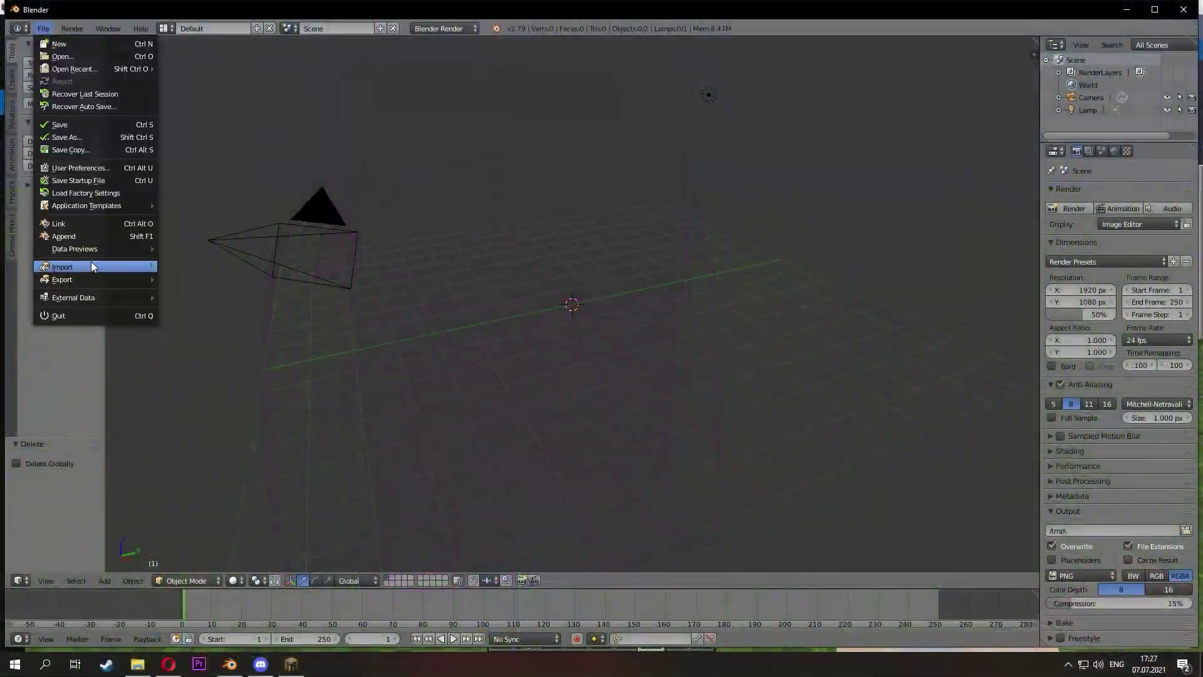
- Switch to Blender and import model.obj from the blockbuster models Gasoline folder
{"action": "left_click", "coordinate": [164, 333]}
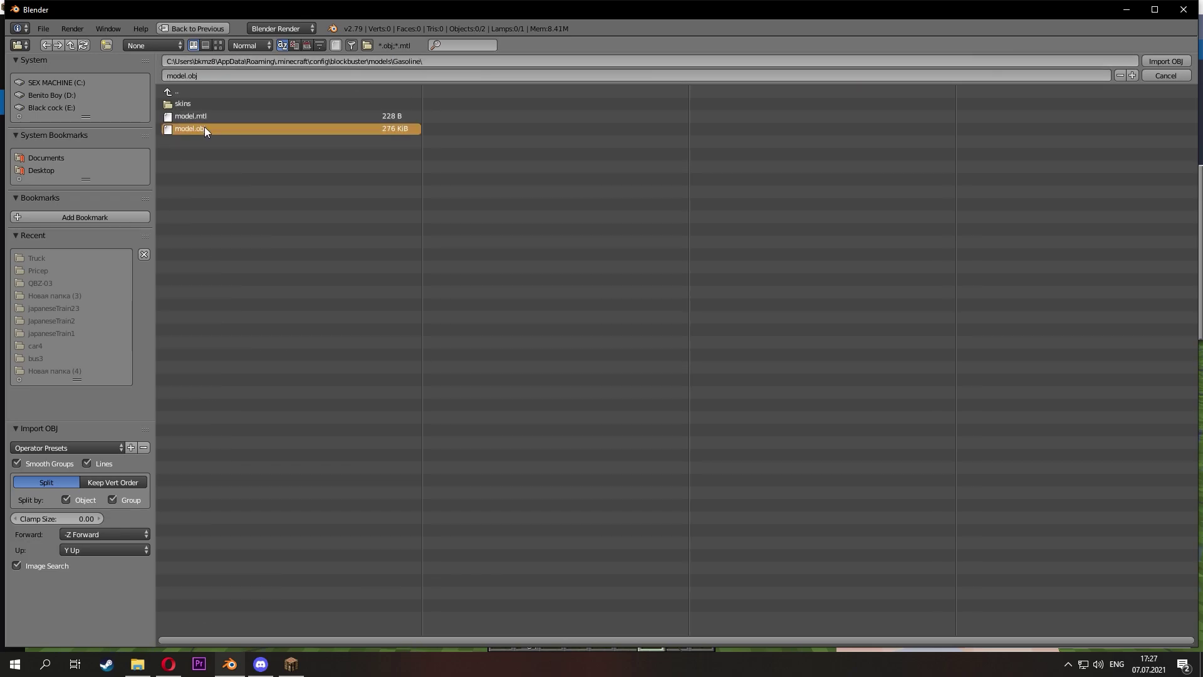
{"action": "double_click", "coordinate": [205, 129]}
{"action": "scroll", "coordinate": [326, 158], "scroll_direction": "up", "scroll_amount": 5}
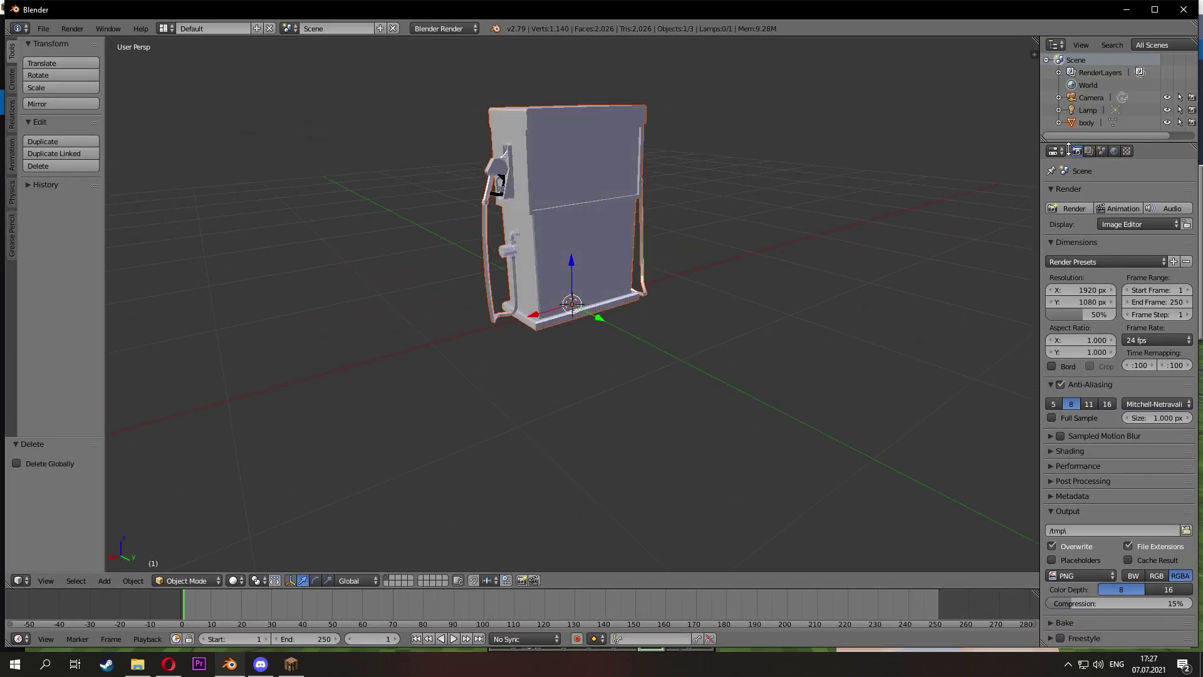
- Shade the pump body smooth, export it as OBJ over model.obj in the Gasoline folder, and check that folder's files
{"action": "left_click", "coordinate": [44, 28]}
{"action": "left_click", "coordinate": [148, 325]}
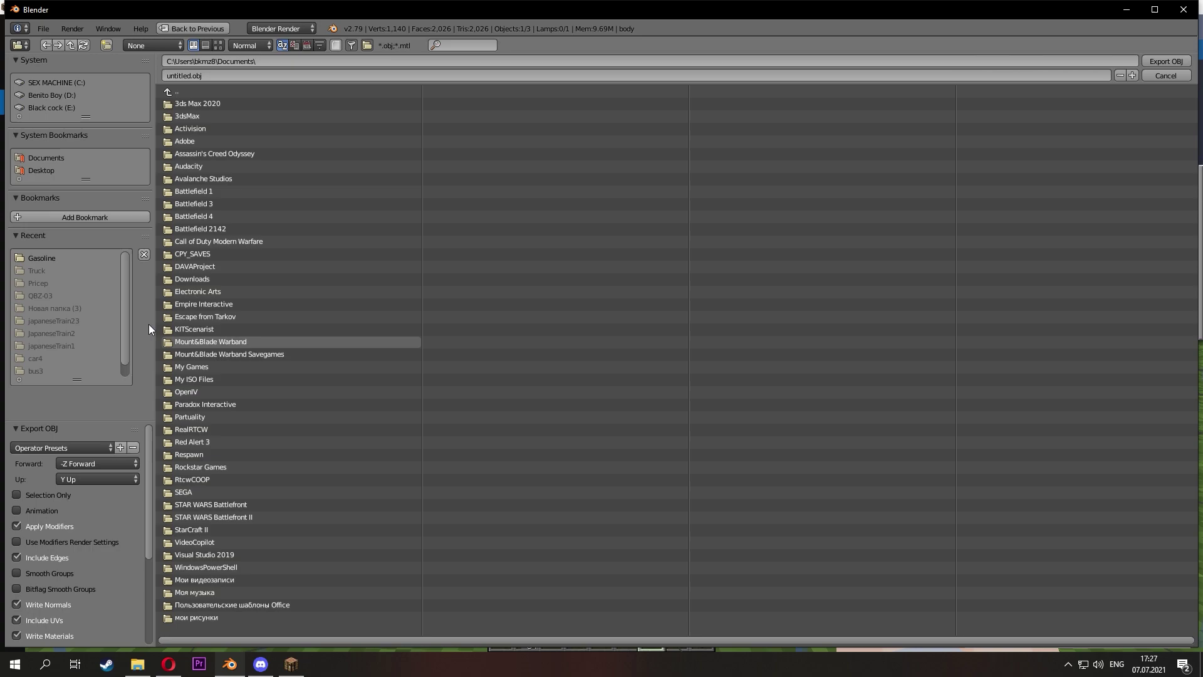
{"action": "left_click", "coordinate": [42, 258]}
{"action": "left_click", "coordinate": [212, 128]}
{"action": "left_click", "coordinate": [1162, 63]}
{"action": "left_click", "coordinate": [137, 664]}
{"action": "double_click", "coordinate": [439, 228]}
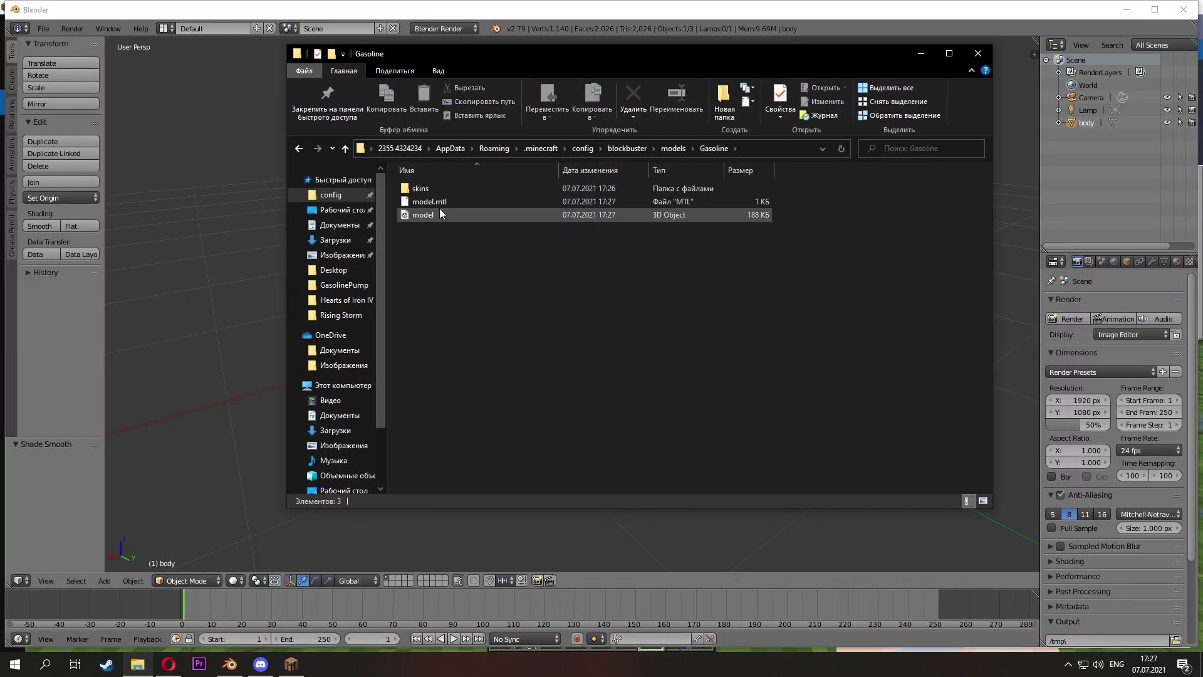
- Return to Minecraft and reload the Blockbuster models with the command /model reload
{"action": "key", "text": "alt+Tab"}
{"action": "key", "text": "Escape"}
{"action": "type", "text": "/model reloa"}
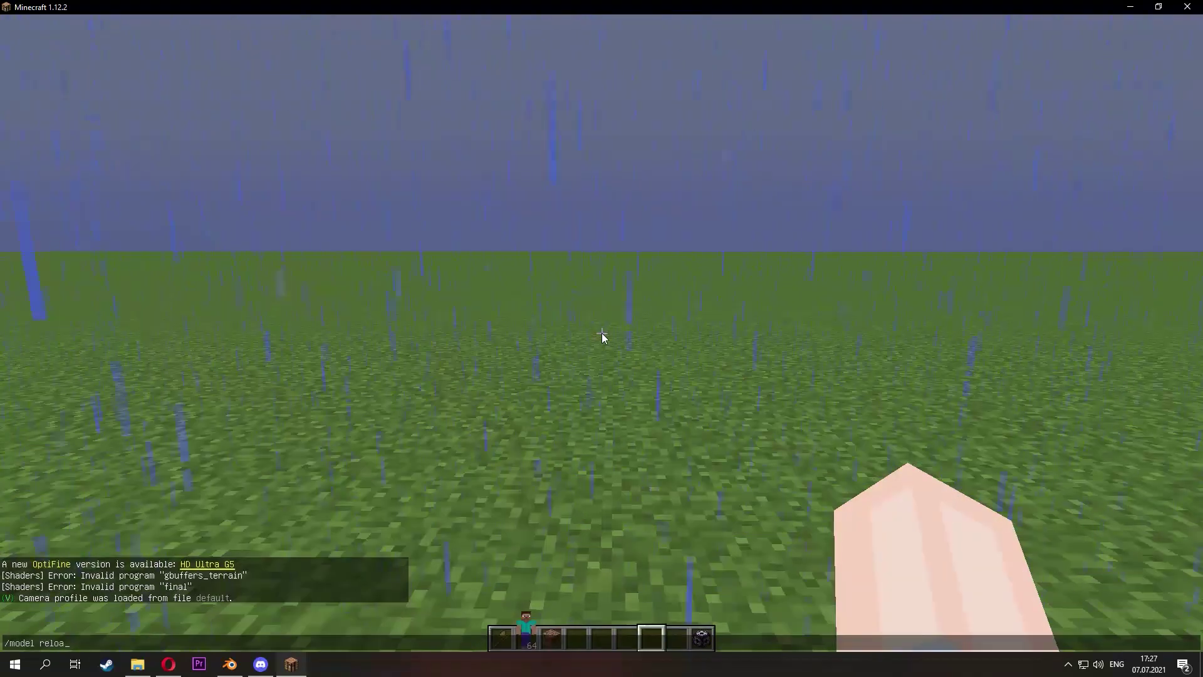
{"action": "type", "text": "d"}
{"action": "key", "text": "Return"}
- Load the Gasoline model in the model editor again, turn on Smooth for its body limb, and inspect the pump
{"action": "key", "text": "0"}
{"action": "left_click", "coordinate": [44, 27]}
{"action": "left_click", "coordinate": [57, 100]}
{"action": "left_click_drag", "start_coordinate": [602, 357], "coordinate": [682, 374]}
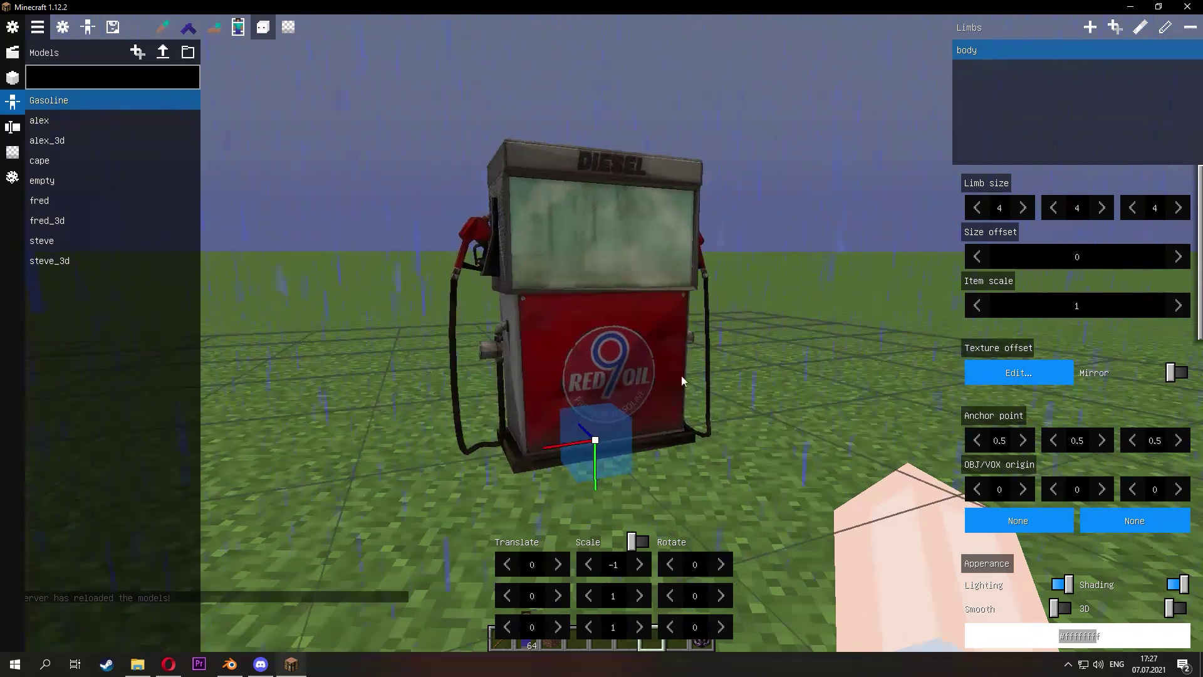
{"action": "left_click", "coordinate": [1056, 605]}
{"action": "left_click_drag", "start_coordinate": [752, 432], "coordinate": [451, 388]}
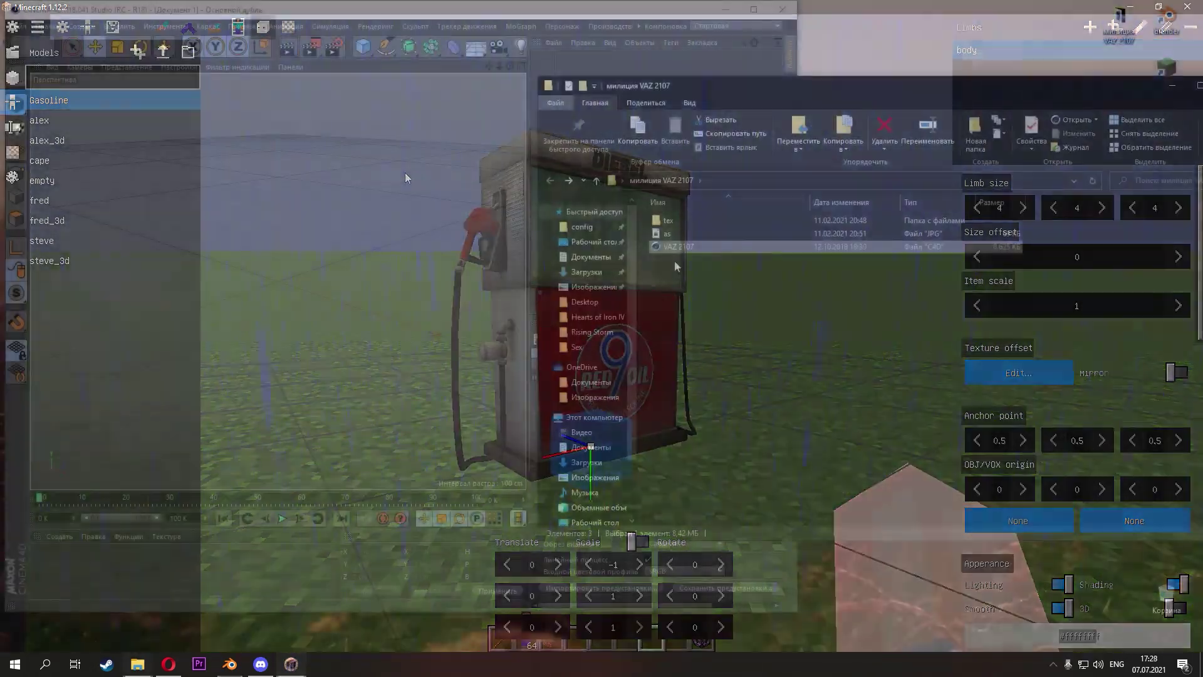
- Open the VAZ 2107 C4D scene in Cinema 4D, maximize its window and inspect the police car
{"action": "left_click_drag", "start_coordinate": [678, 246], "coordinate": [589, 260]}
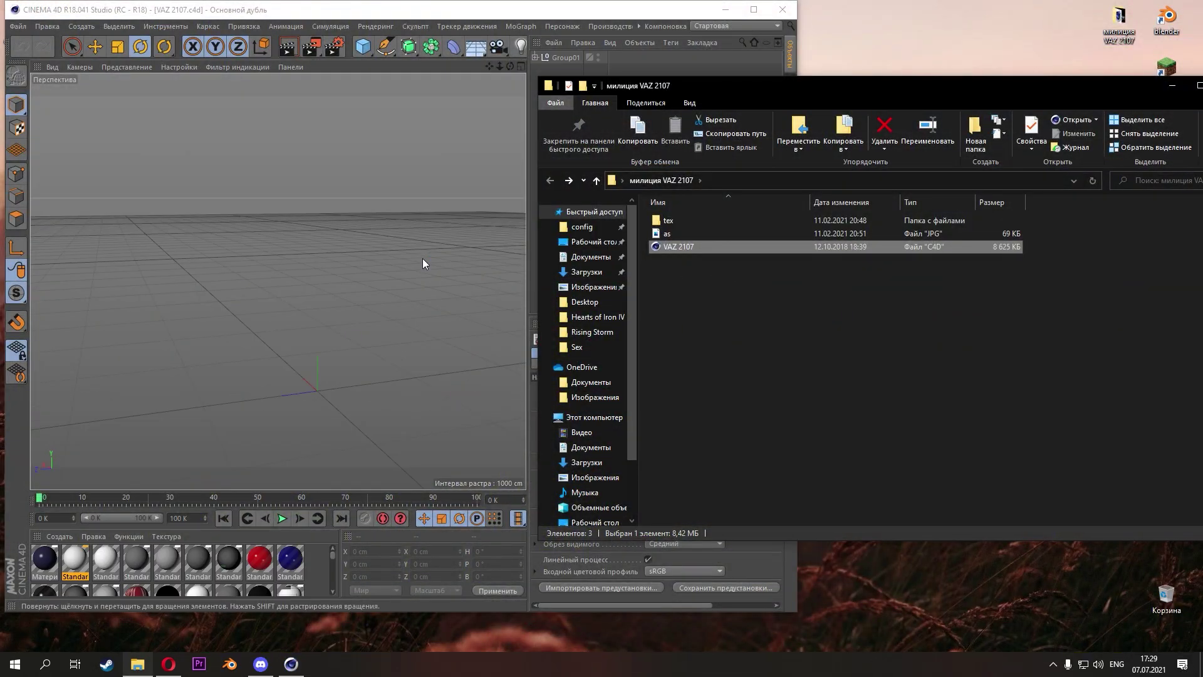
{"action": "left_click", "coordinate": [754, 10]}
{"action": "scroll", "coordinate": [441, 374], "scroll_direction": "down", "scroll_amount": 8}
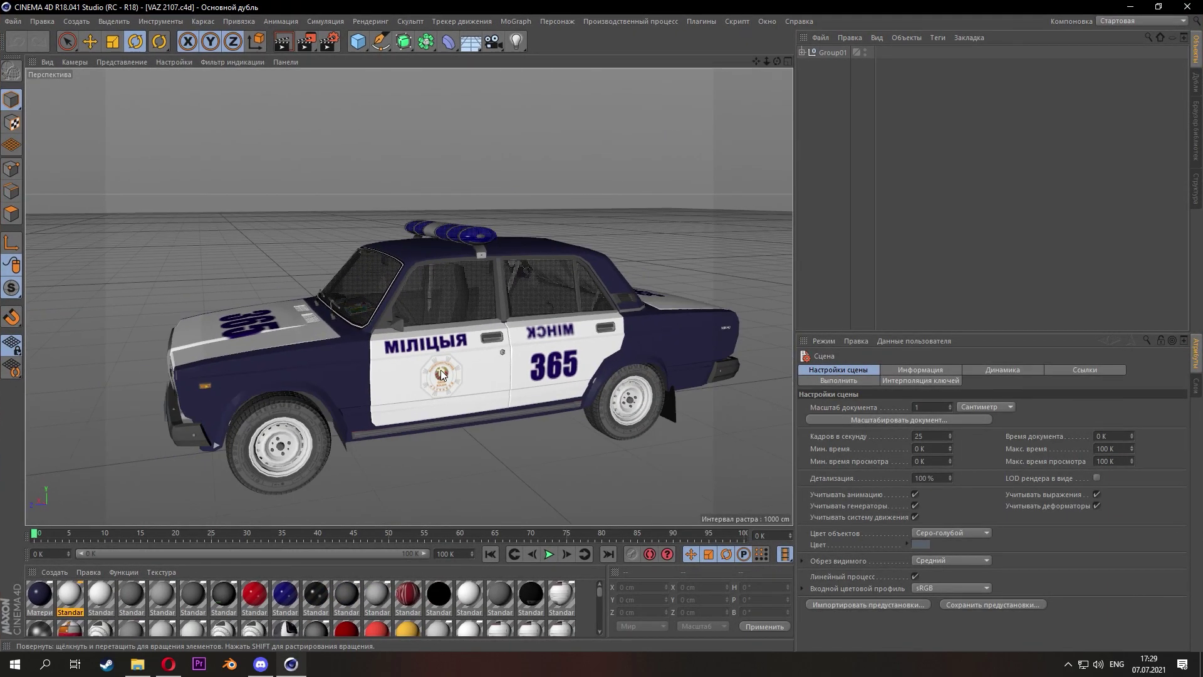
{"action": "mouse_move", "coordinate": [461, 392]}
{"action": "left_mouse_down", "text": "alt"}
{"action": "mouse_move", "coordinate": [471, 411]}
{"action": "mouse_move", "coordinate": [449, 377]}
{"action": "mouse_move", "coordinate": [538, 373]}
{"action": "mouse_move", "coordinate": [426, 363]}
{"action": "mouse_move", "coordinate": [465, 384]}
{"action": "left_mouse_up", "text": "alt"}
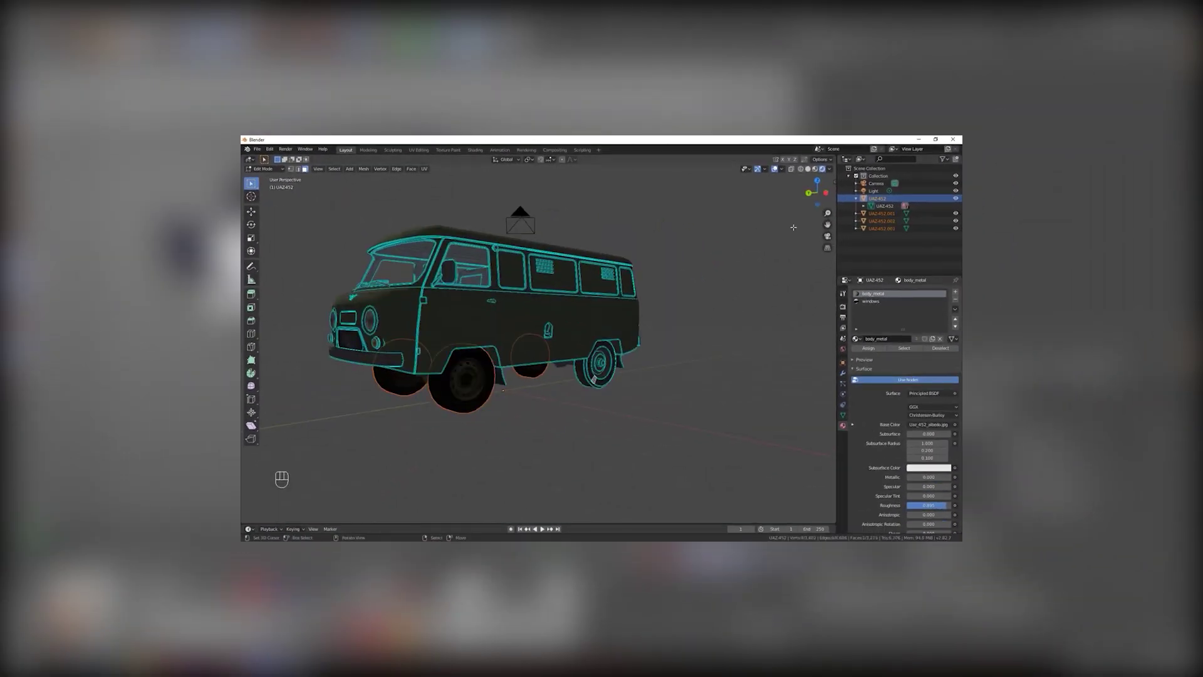
{"action": "key", "text": "n"}
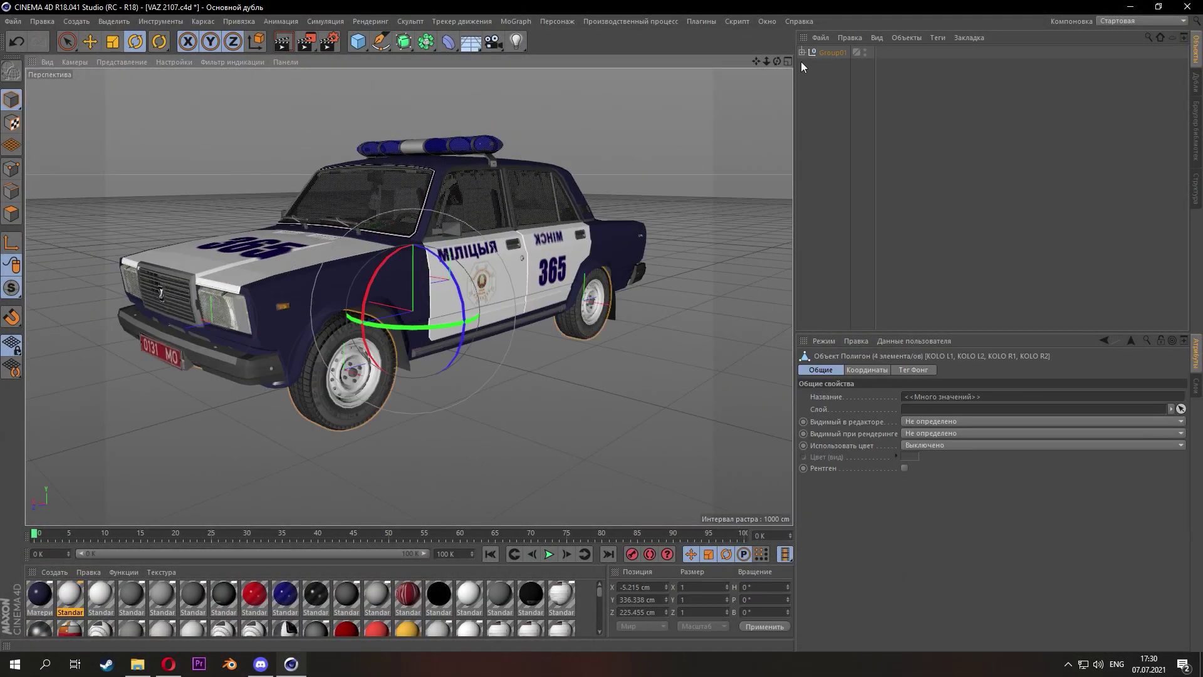
- Take the four wheel objects out of Group01, name them 1, 2, 3 and 4, and expand Group01
{"action": "left_click", "coordinate": [802, 52]}
{"action": "double_click", "coordinate": [834, 65]}
{"action": "left_click", "coordinate": [802, 103]}
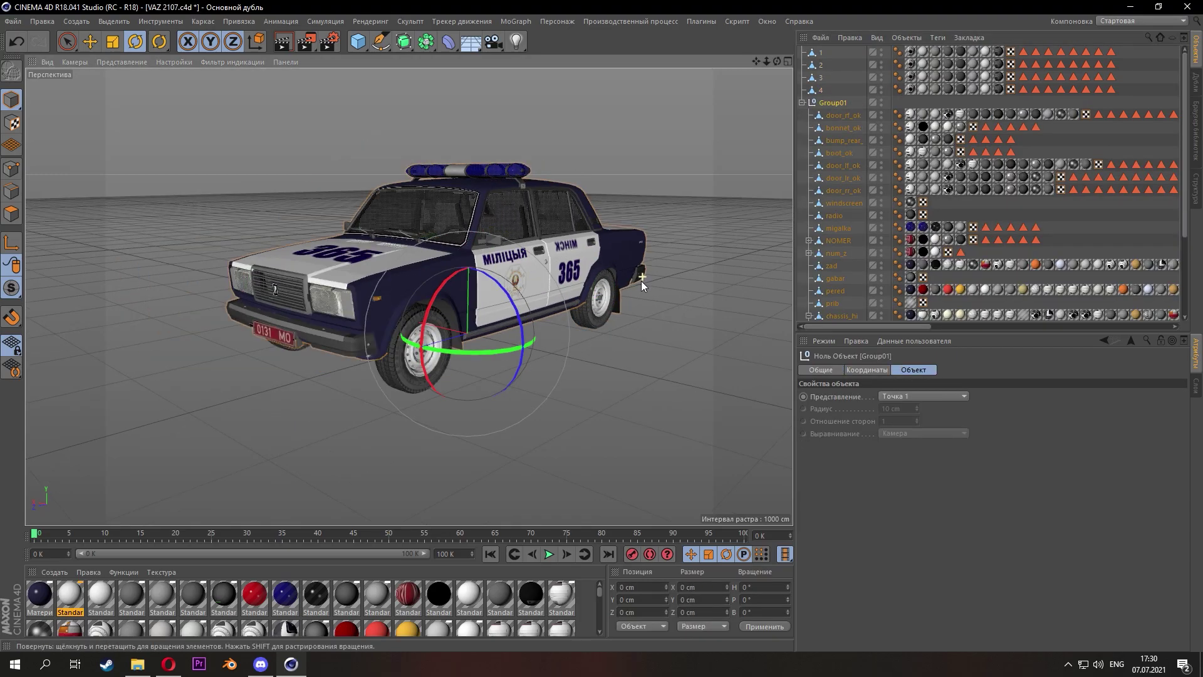
- Delete the windscreen object and the window glass polygons of the car's left front door
{"action": "left_click", "coordinate": [370, 207]}
{"action": "scroll", "coordinate": [528, 213], "scroll_direction": "up", "scroll_amount": 4}
{"action": "left_click", "coordinate": [528, 212]}
{"action": "left_click_drag", "start_coordinate": [528, 212], "coordinate": [476, 232], "text": "alt"}
{"action": "left_click", "coordinate": [11, 214]}
{"action": "left_click", "coordinate": [67, 41]}
{"action": "key", "text": "alt+shift"}
{"action": "left_click_drag", "start_coordinate": [677, 225], "coordinate": [595, 222], "text": "alt"}
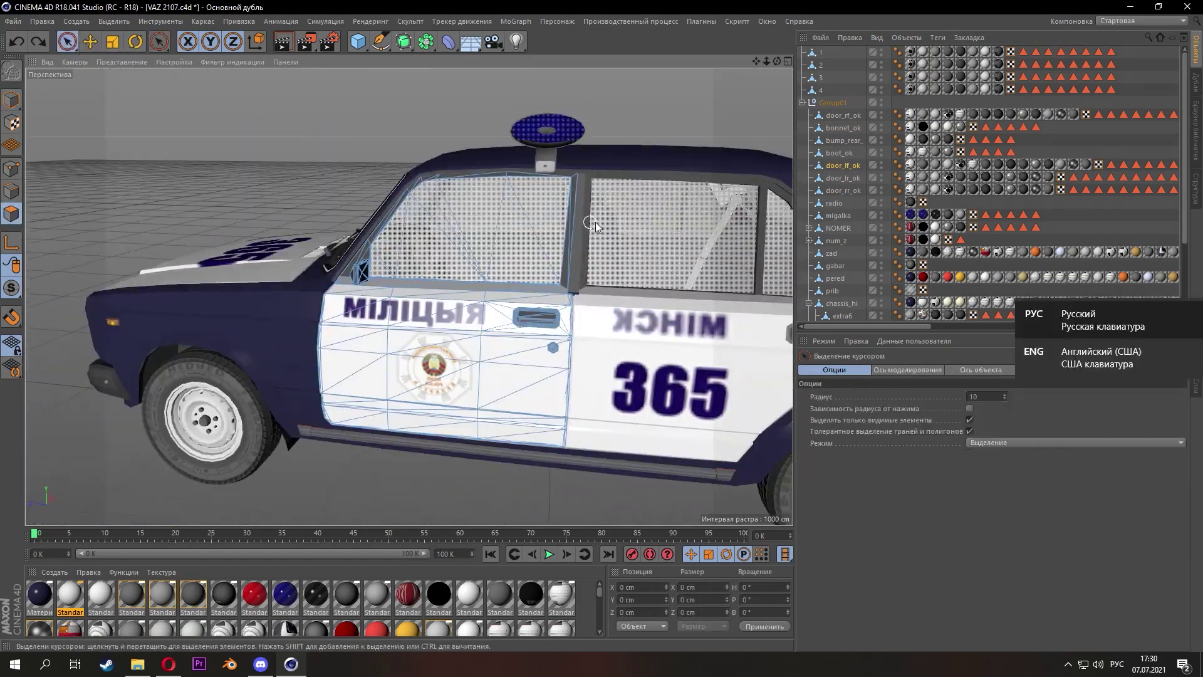
{"action": "scroll", "coordinate": [449, 251], "scroll_direction": "up", "scroll_amount": 3}
{"action": "scroll", "coordinate": [449, 252], "scroll_direction": "up", "scroll_amount": 3}
{"action": "mouse_move", "coordinate": [501, 250]}
{"action": "left_mouse_down"}
{"action": "mouse_move", "coordinate": [197, 345]}
{"action": "mouse_move", "coordinate": [454, 273]}
{"action": "mouse_move", "coordinate": [644, 182]}
{"action": "left_mouse_up"}
{"action": "key", "text": "Delete"}
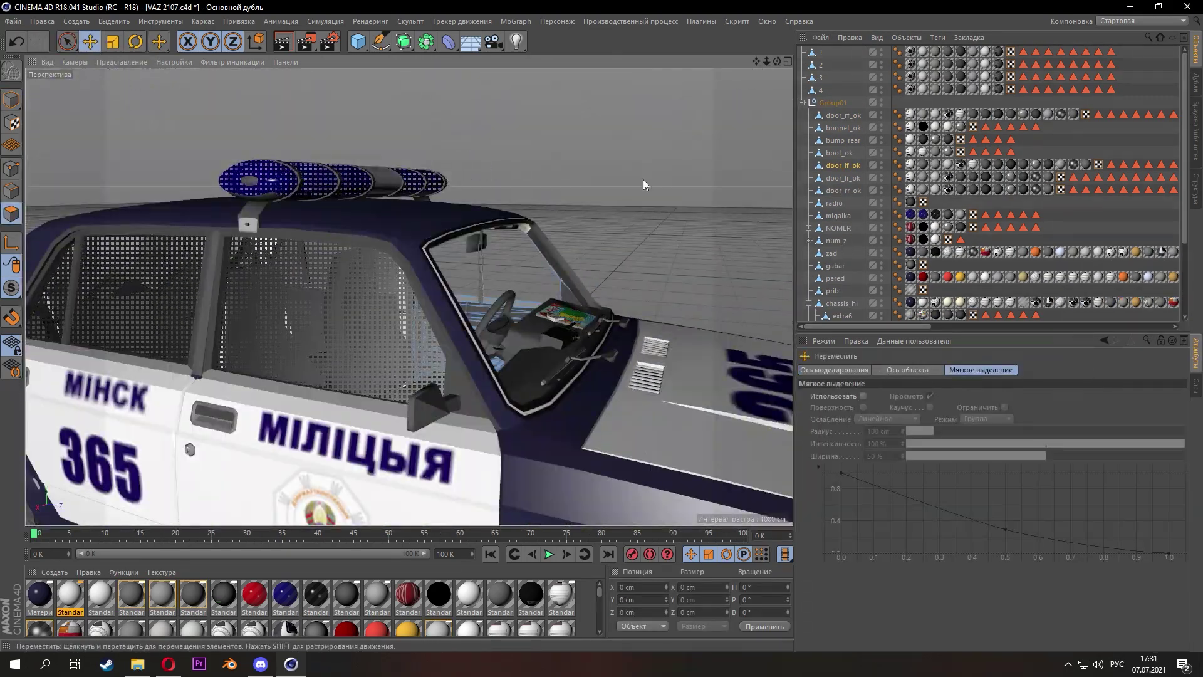
- Delete the window glass polygons of the car's right front door
{"action": "left_click", "coordinate": [358, 420]}
{"action": "left_click", "coordinate": [67, 41]}
{"action": "left_click_drag", "start_coordinate": [551, 368], "coordinate": [263, 281]}
{"action": "key", "text": "Delete"}
- Select and delete the glass polygons of the car's remaining door windows
{"action": "left_click_drag", "start_coordinate": [458, 398], "coordinate": [226, 257], "text": "alt"}
{"action": "mouse_move", "coordinate": [226, 257]}
{"action": "left_mouse_down"}
{"action": "mouse_move", "coordinate": [559, 259]}
{"action": "mouse_move", "coordinate": [263, 332]}
{"action": "left_mouse_up"}
{"action": "left_click_drag", "start_coordinate": [263, 332], "coordinate": [526, 263], "text": "alt"}
{"action": "key", "text": "Delete"}
{"action": "left_click", "coordinate": [416, 338]}
{"action": "scroll", "coordinate": [416, 263], "scroll_direction": "up", "scroll_amount": 5}
{"action": "left_click_drag", "start_coordinate": [401, 251], "coordinate": [601, 274]}
{"action": "key", "text": "Delete"}
- Return to Model mode, clear the selection and check the car's opened windows
{"action": "scroll", "coordinate": [600, 273], "scroll_direction": "down", "scroll_amount": 10}
{"action": "left_click", "coordinate": [11, 100]}
{"action": "left_click", "coordinate": [138, 145]}
{"action": "left_click_drag", "start_coordinate": [138, 146], "coordinate": [364, 261], "text": "alt"}
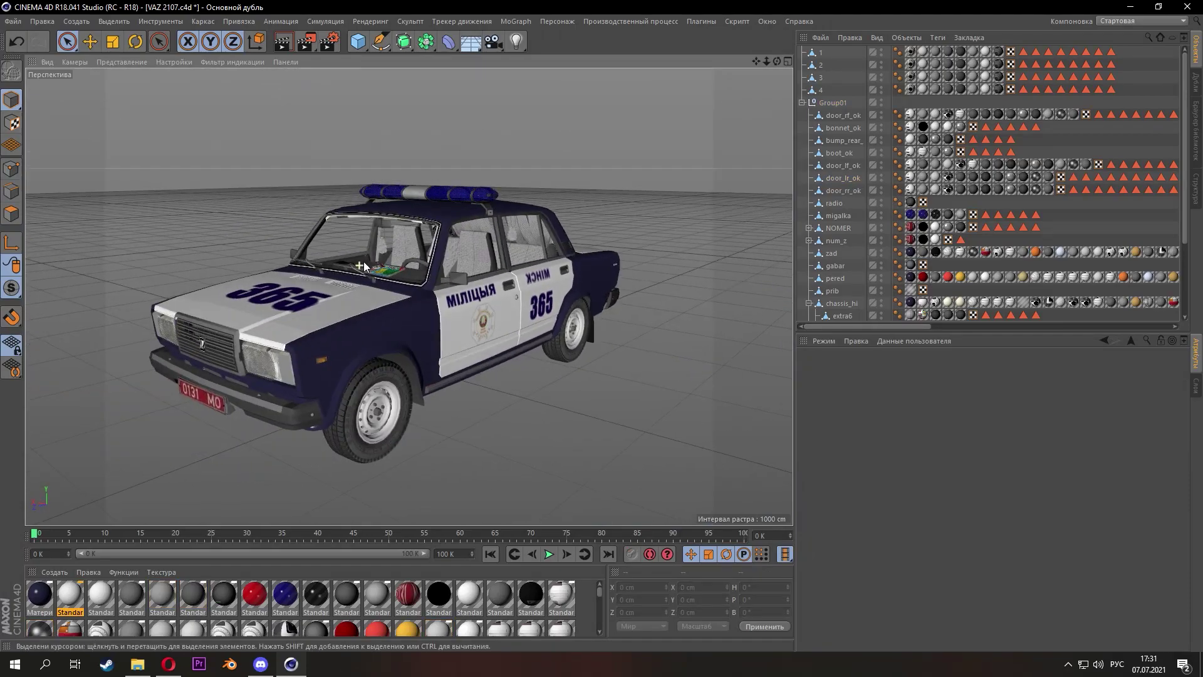
{"action": "left_click", "coordinate": [448, 329]}
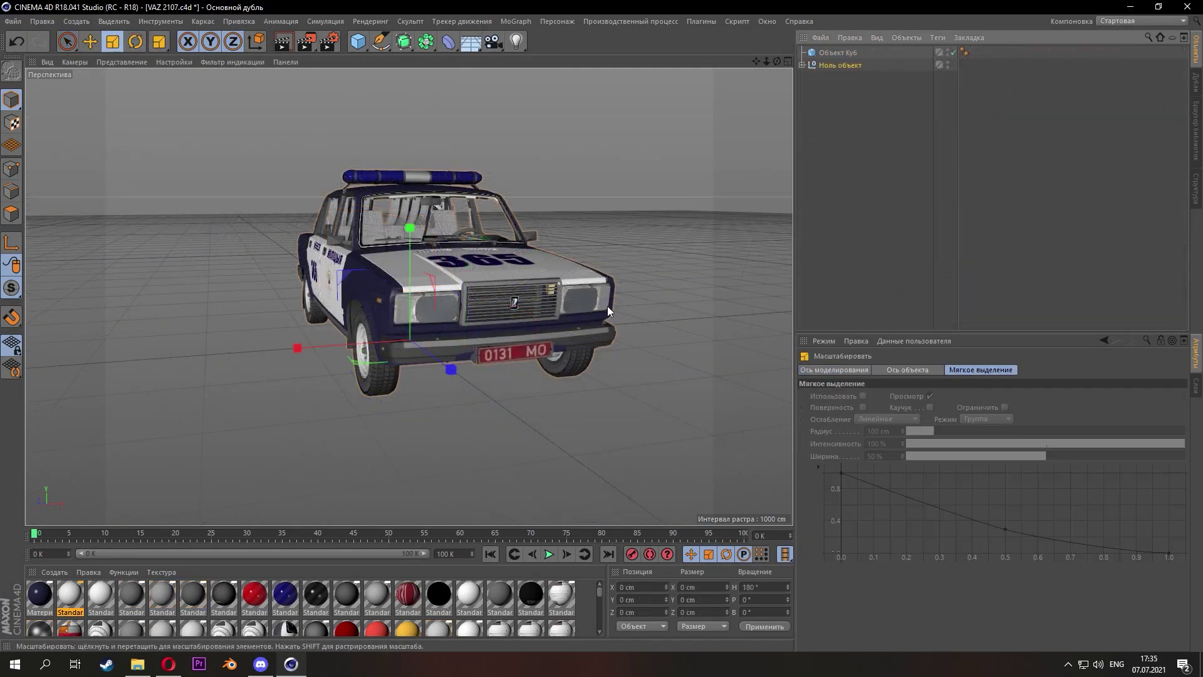
- Scale the car's null object down to suit the size of the reference cube
{"action": "left_click_drag", "start_coordinate": [607, 305], "coordinate": [251, 350]}
{"action": "scroll", "coordinate": [328, 288], "scroll_direction": "up", "scroll_amount": 5}
{"action": "left_click_drag", "start_coordinate": [328, 288], "coordinate": [564, 267], "text": "alt"}
- Delete the reference cube and set the car's height against a temporary floor, with its null at Y -0.432 cm
{"action": "left_click", "coordinate": [854, 54]}
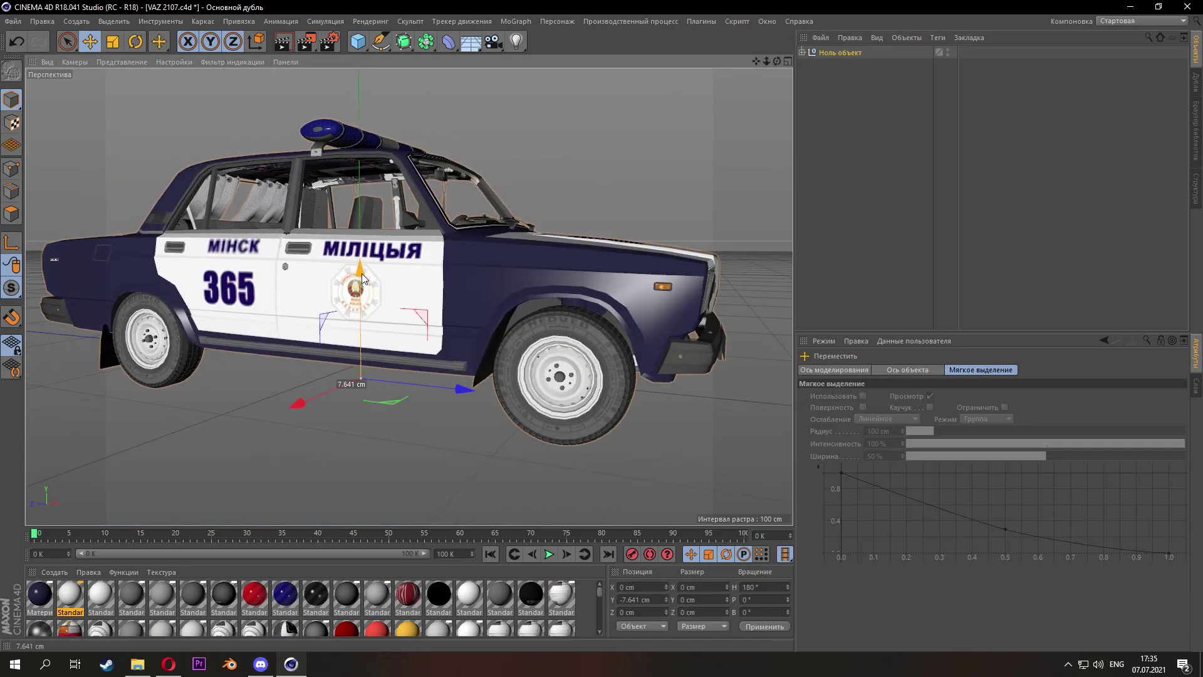
{"action": "scroll", "coordinate": [342, 219], "scroll_direction": "up", "scroll_amount": 5}
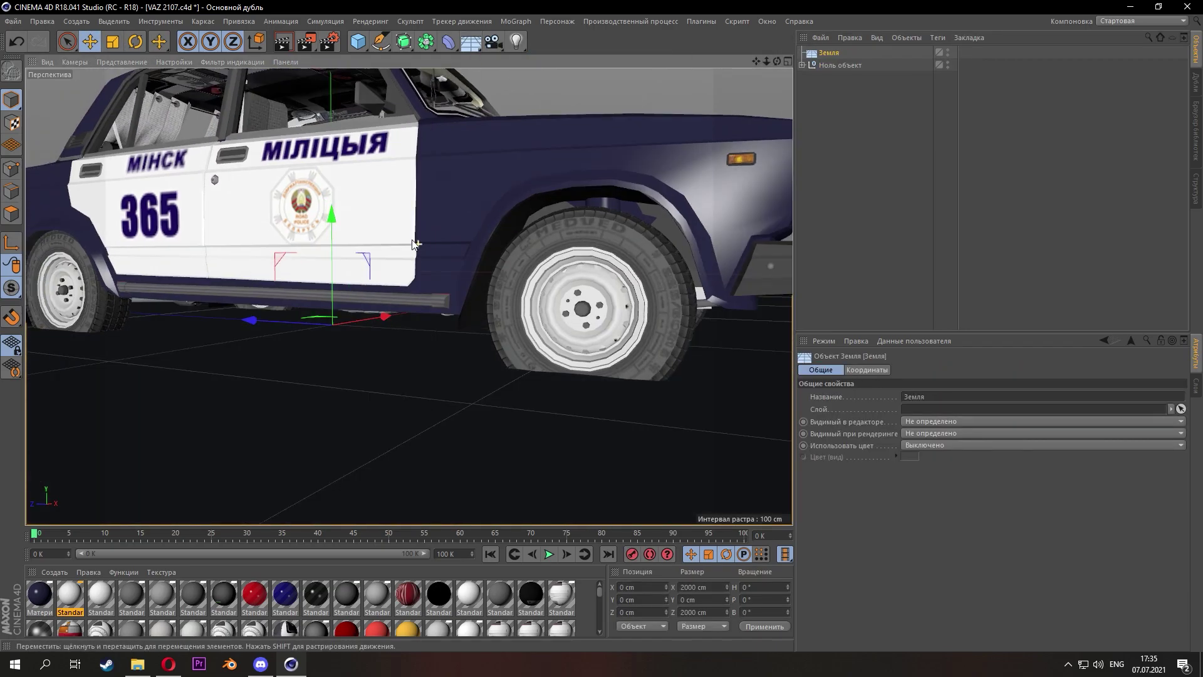
{"action": "left_click", "coordinate": [834, 65]}
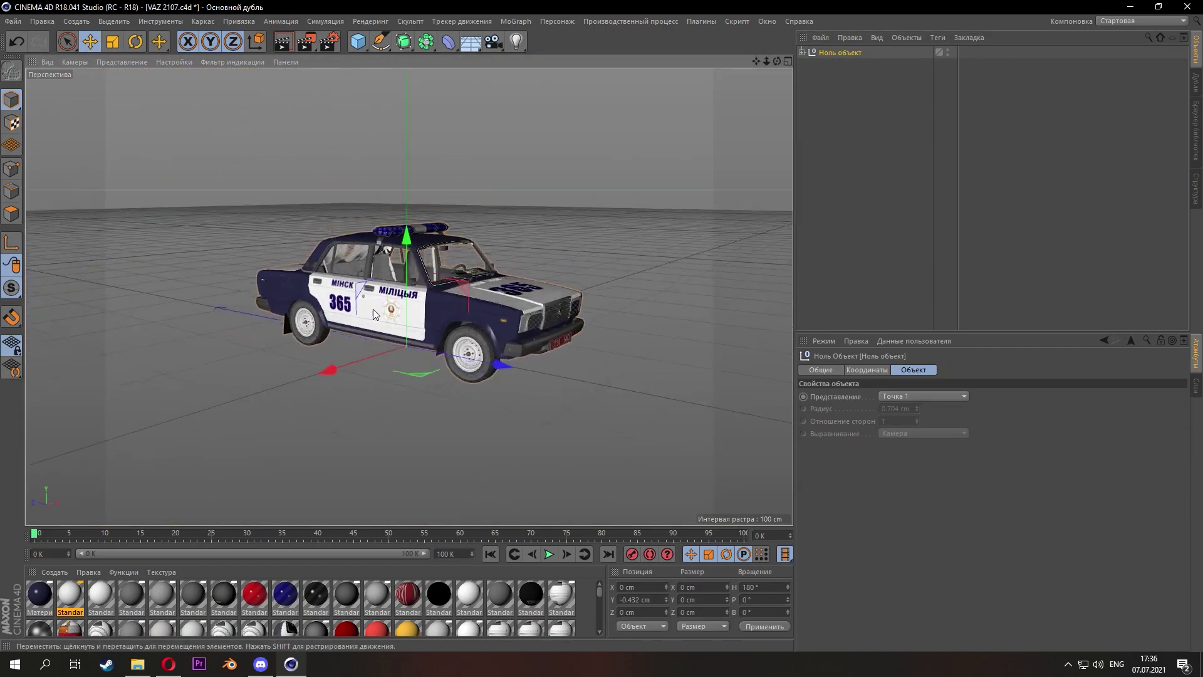
- Bake the car's null object into 2048 x 2048 PNG textures at 16 bits per channel, saved to the desktop
{"action": "left_click", "coordinate": [876, 227]}
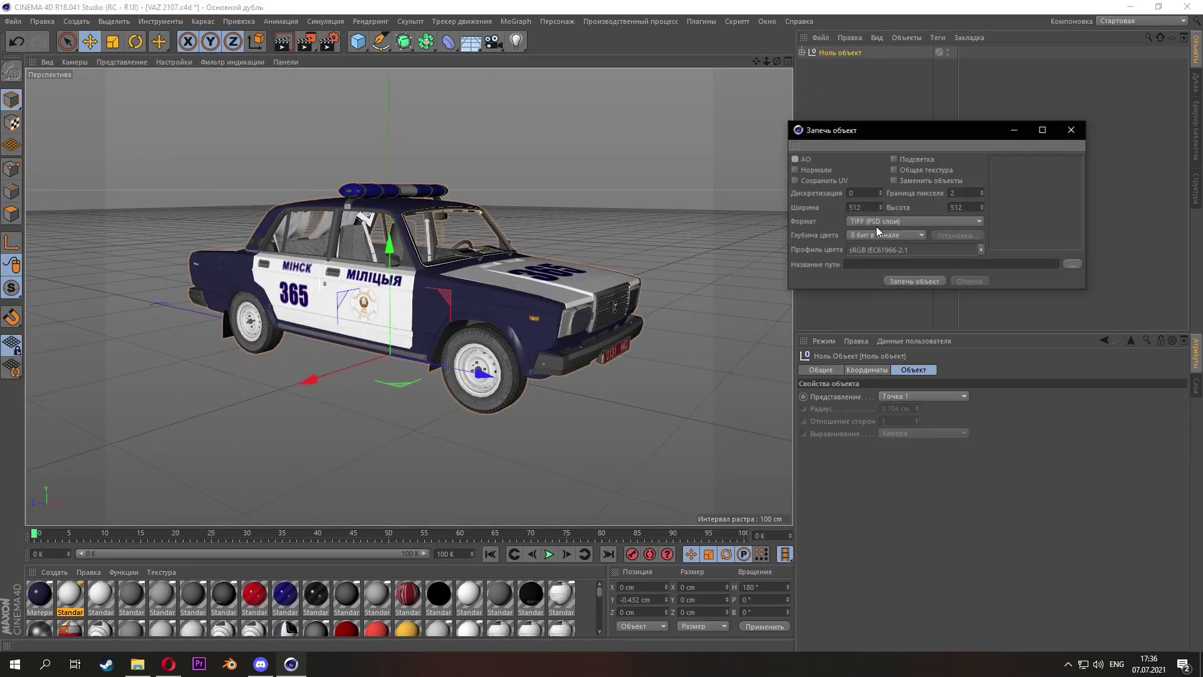
{"action": "left_click", "coordinate": [914, 281]}
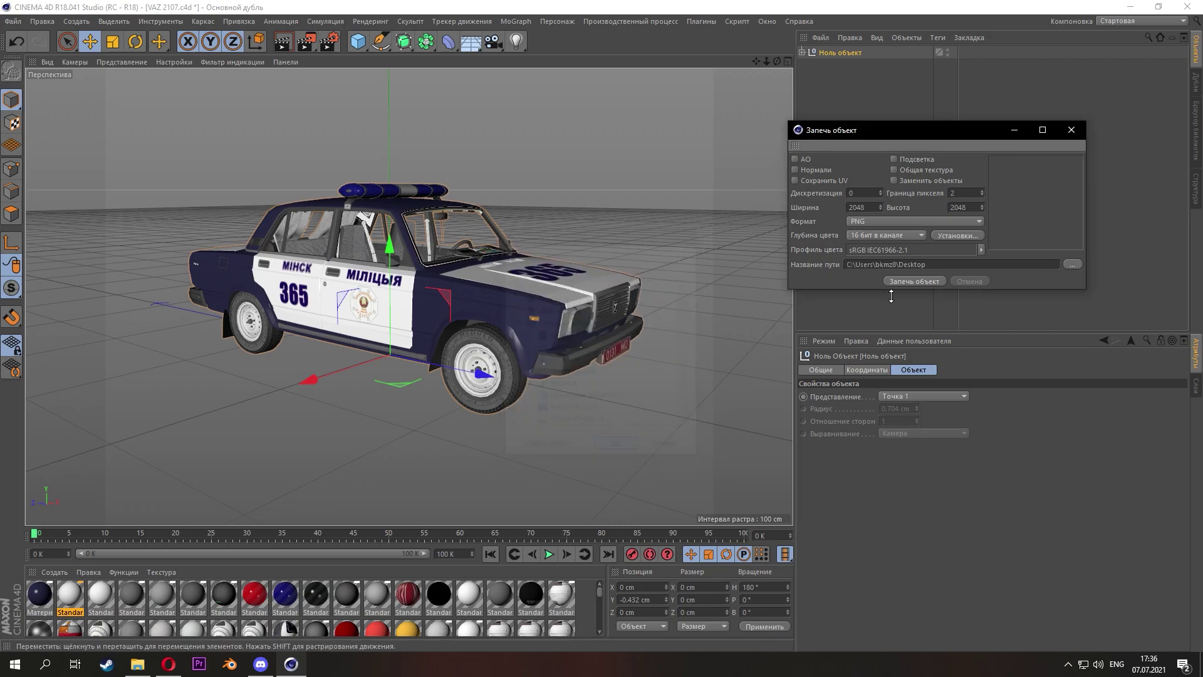
{"action": "left_click", "coordinate": [763, 356]}
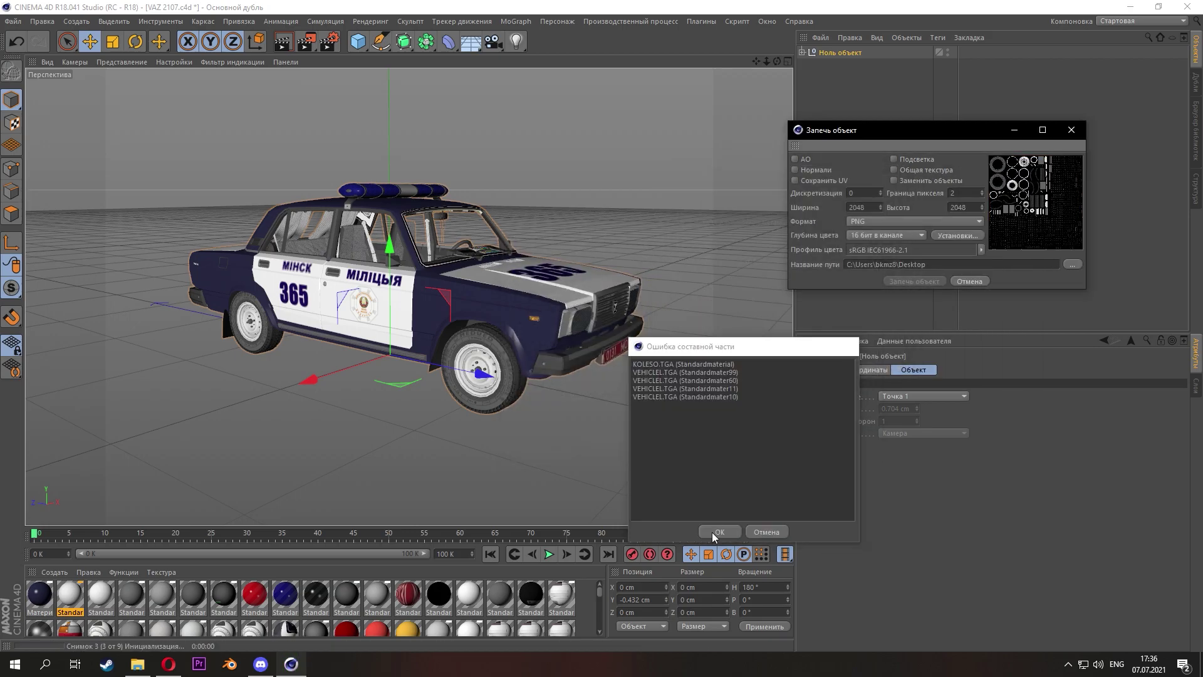
{"action": "left_click", "coordinate": [715, 531]}
{"action": "left_click", "coordinate": [642, 637]}
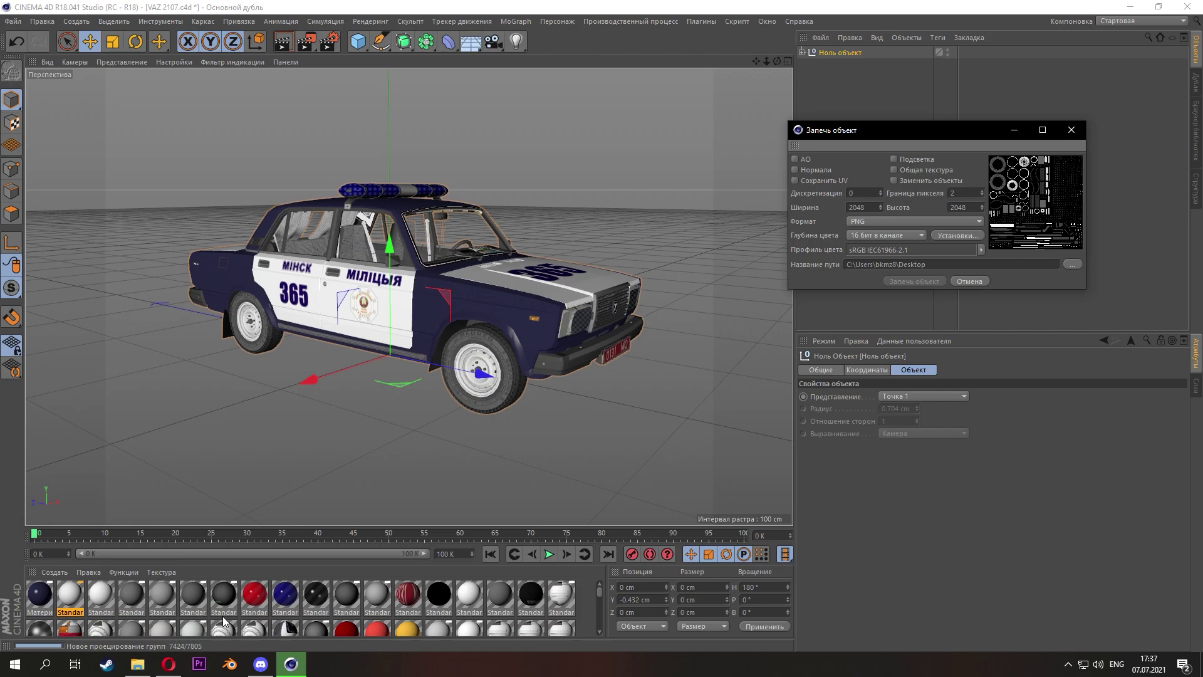
{"action": "left_click", "coordinate": [201, 640]}
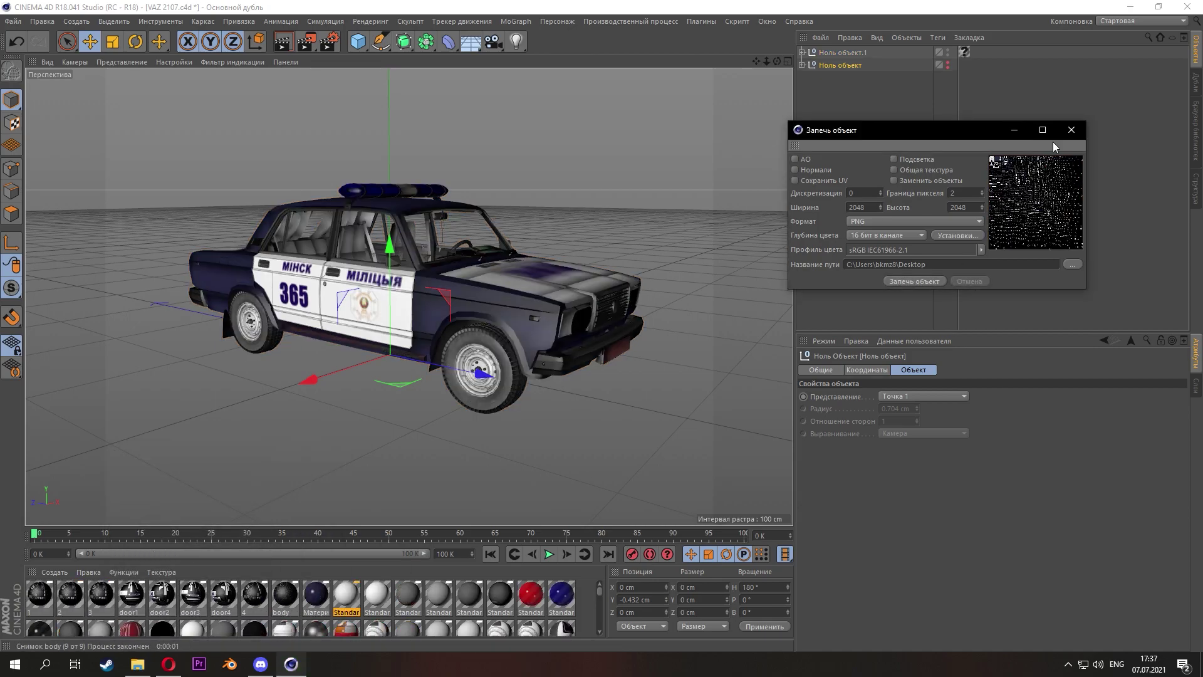
- Close the Bake Object window, delete the original null object and remove the .1 suffix from the baked null's name
{"action": "left_click", "coordinate": [1072, 130]}
{"action": "key", "text": "Delete"}
{"action": "double_click", "coordinate": [842, 52]}
{"action": "key", "text": "BackSpace"}
{"action": "key", "text": "BackSpace"}
{"action": "key", "text": "Return"}
- Export the baked car to the desktop as an OBJ file named VAZ 2107
{"action": "left_click", "coordinate": [13, 21]}
{"action": "left_click", "coordinate": [299, 426]}
{"action": "left_click", "coordinate": [490, 332]}
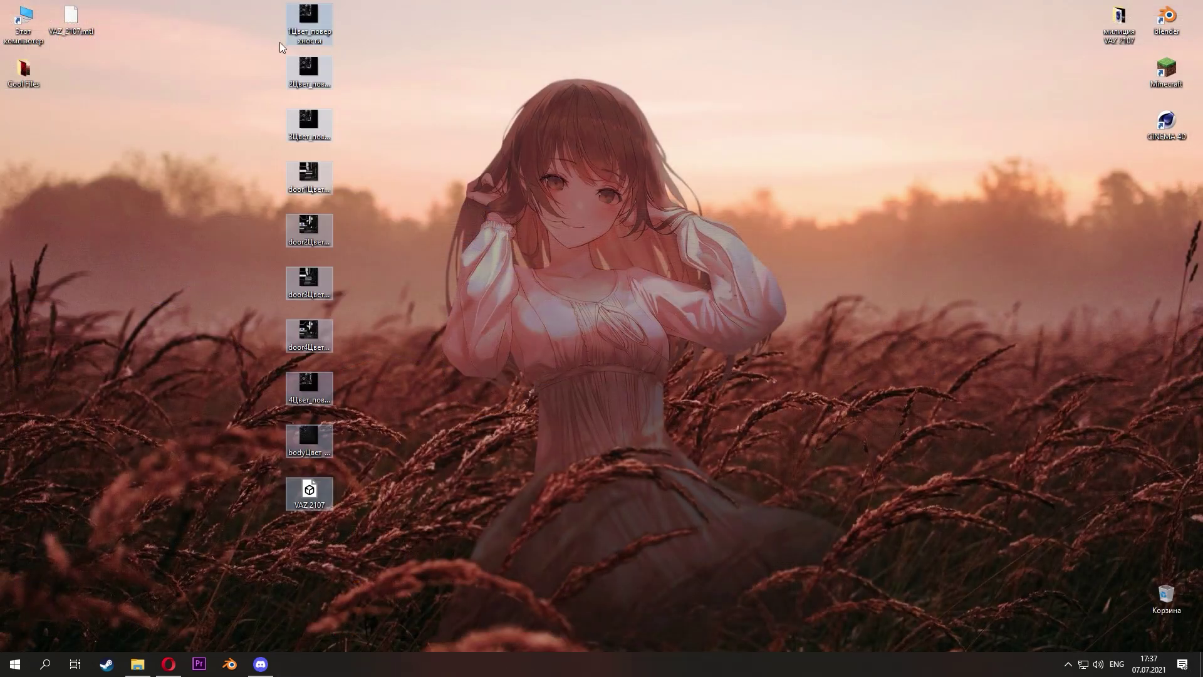
- Create a new desktop folder named Vaz2107
{"action": "right_click", "coordinate": [420, 95]}
{"action": "mouse_move", "coordinate": [551, 195]}
{"action": "left_click", "coordinate": [645, 201]}
{"action": "type", "text": "Vaz2107"}
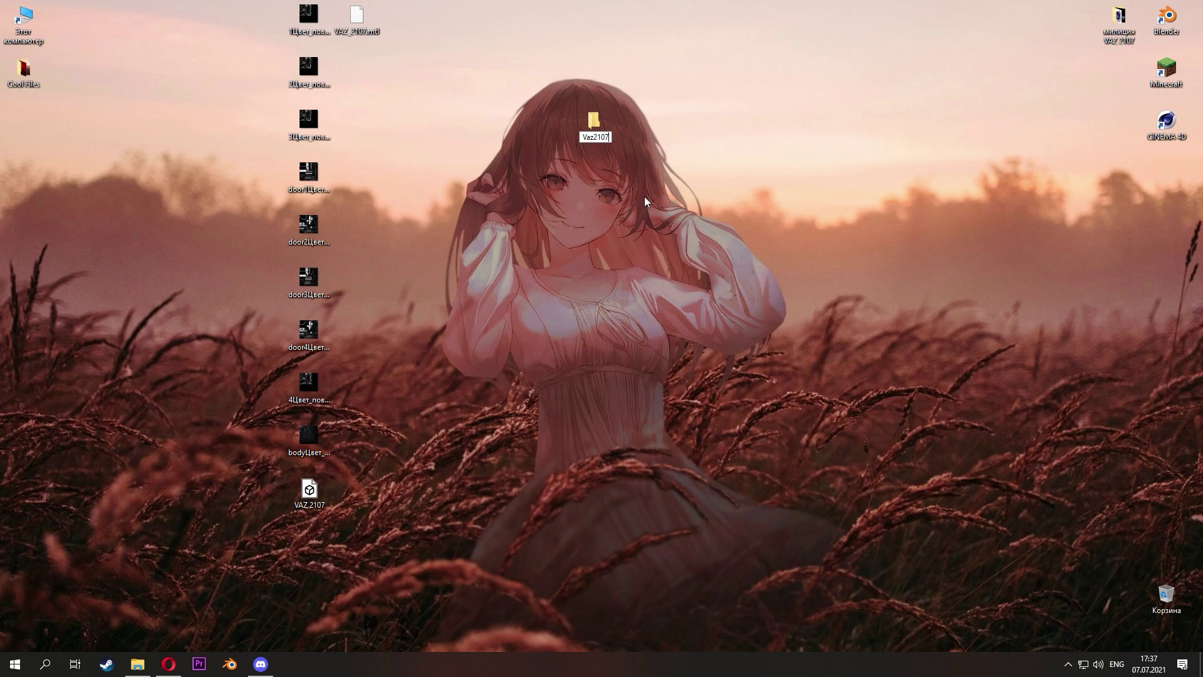
- Move the nine baked textures, the VAZ 2107 OBJ and its MTL file into the Vaz2107 folder and open it
{"action": "left_click_drag", "start_coordinate": [440, 511], "coordinate": [268, 4]}
{"action": "left_click_drag", "start_coordinate": [309, 119], "coordinate": [593, 120]}
{"action": "double_click", "coordinate": [593, 120]}
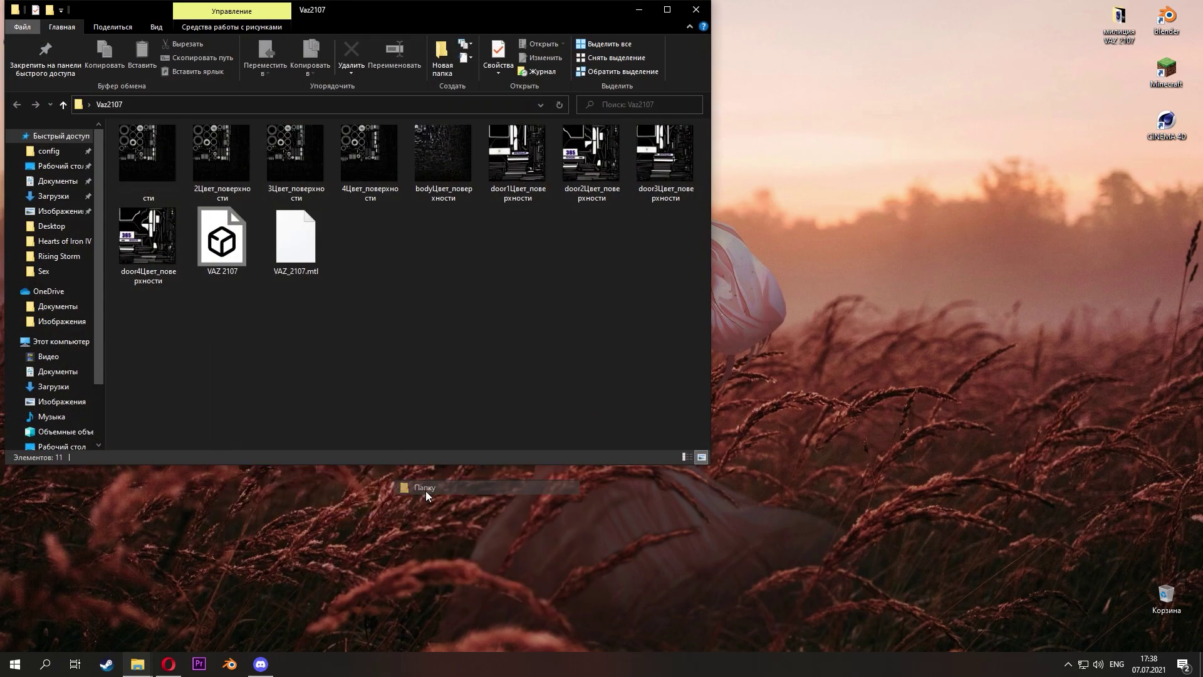
- Gather all the baked texture images into a skins subfolder inside Vaz2107 and open it
{"action": "left_click", "coordinate": [221, 153]}
{"action": "left_click", "coordinate": [221, 237], "text": "shift"}
{"action": "left_click_drag", "start_coordinate": [221, 237], "coordinate": [141, 156]}
{"action": "double_click", "coordinate": [143, 155]}
{"action": "left_click", "coordinate": [667, 10]}
- Create four folders named 1, 2, 3 and 4 inside the skins folder
{"action": "left_click", "coordinate": [433, 51]}
{"action": "type", "text": "1"}
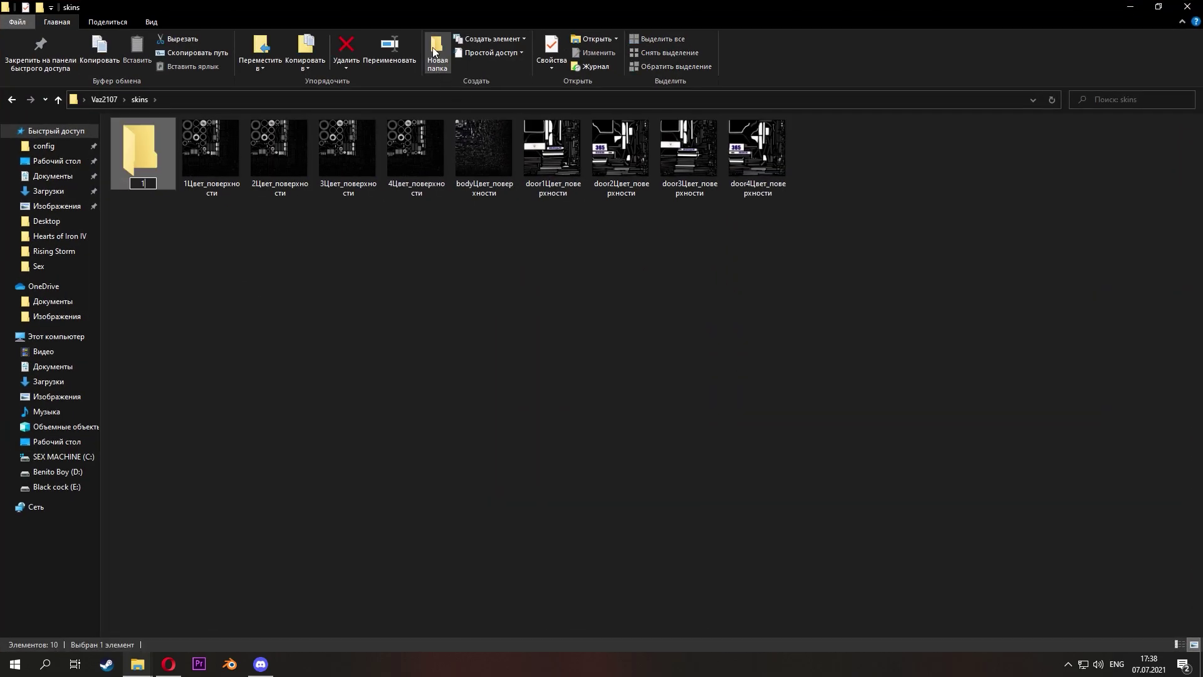
{"action": "left_click", "coordinate": [434, 52]}
{"action": "left_click", "coordinate": [434, 53]}
{"action": "left_click", "coordinate": [434, 53]}
{"action": "type", "text": "4"}
- Add folders named body, door1, door2, door3 and door4 to the skins folder
{"action": "right_click", "coordinate": [401, 183]}
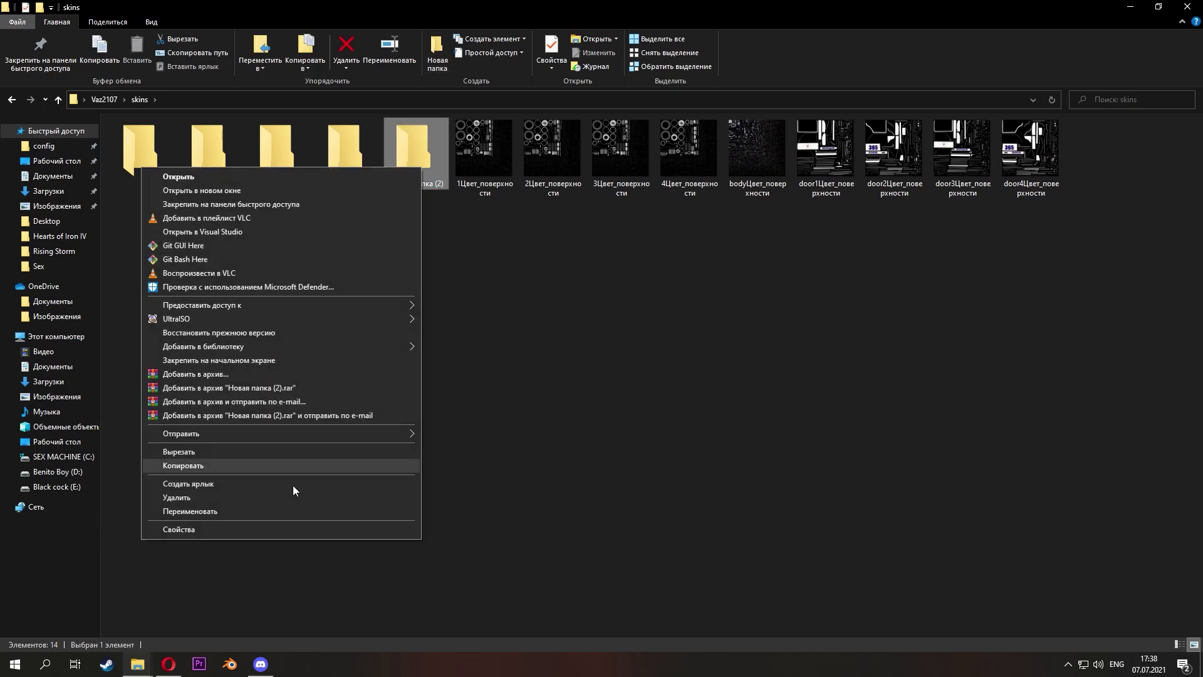
{"action": "left_click", "coordinate": [292, 486]}
{"action": "type", "text": "body"}
{"action": "left_click", "coordinate": [431, 46]}
{"action": "type", "text": "door1"}
{"action": "left_click", "coordinate": [431, 45]}
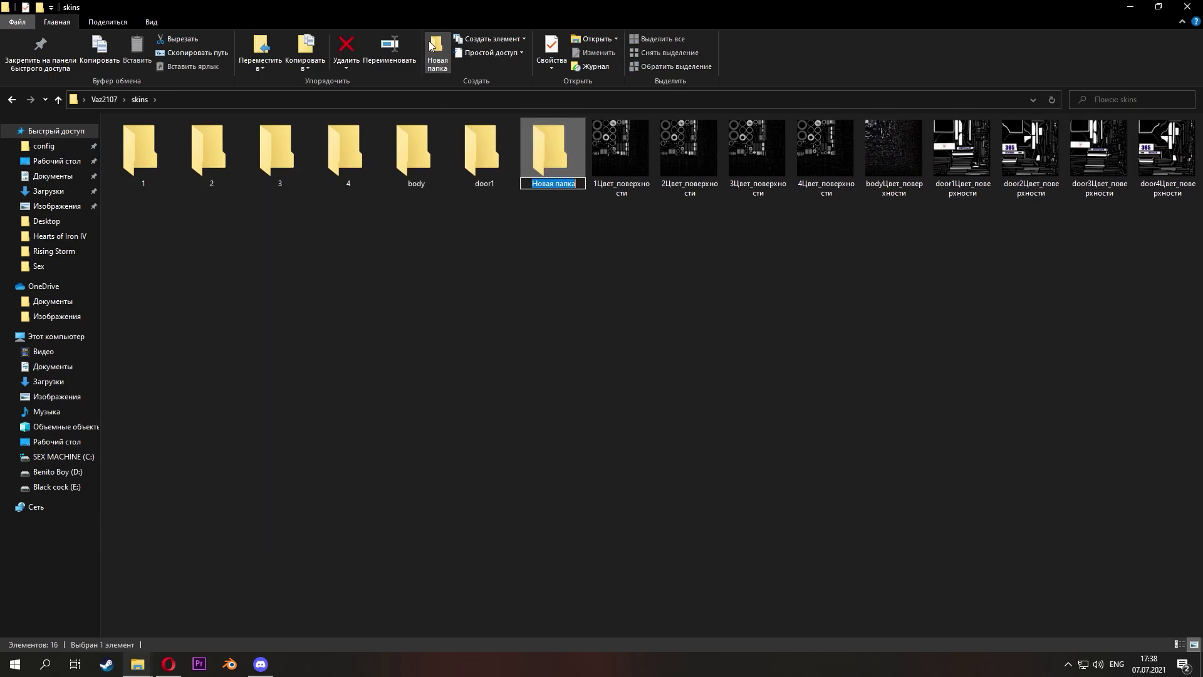
{"action": "type", "text": "door2"}
{"action": "left_click", "coordinate": [431, 46]}
{"action": "type", "text": "door3"}
{"action": "left_click", "coordinate": [431, 45]}
- Rename the textures of parts 1 and 2 to default and move each into its matching numbered folder
{"action": "right_click", "coordinate": [775, 146]}
{"action": "left_click", "coordinate": [511, 530]}
{"action": "type", "text": "default"}
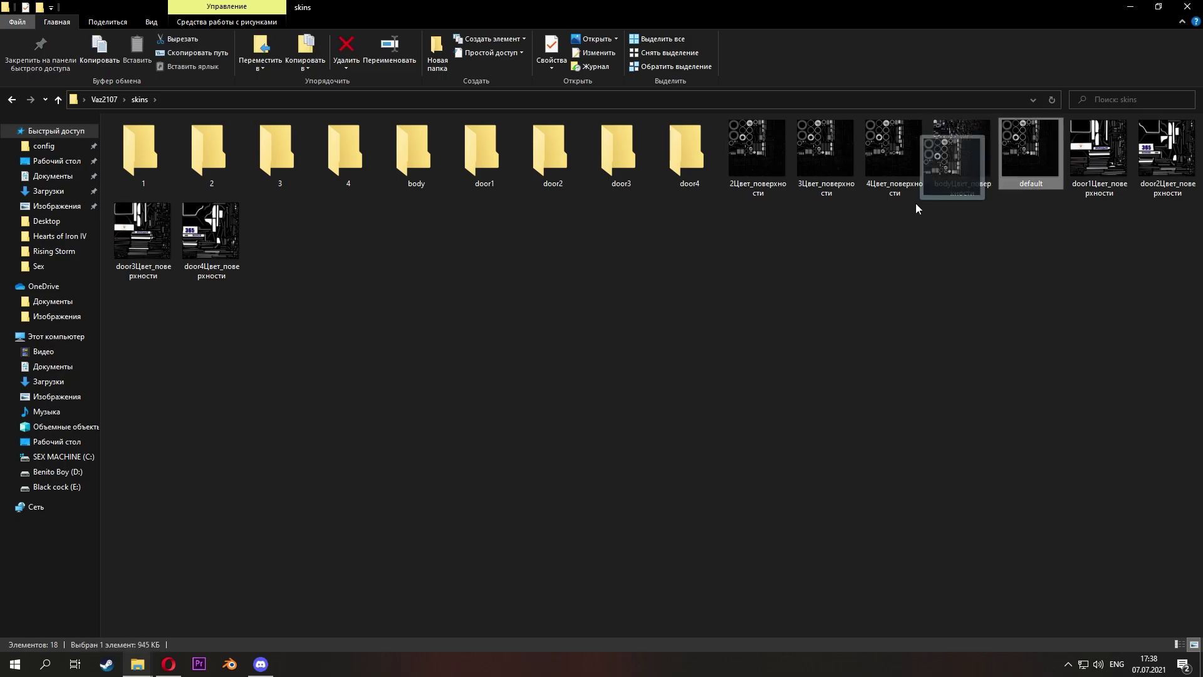
{"action": "left_click_drag", "start_coordinate": [916, 204], "coordinate": [150, 154]}
{"action": "right_click", "coordinate": [739, 171]}
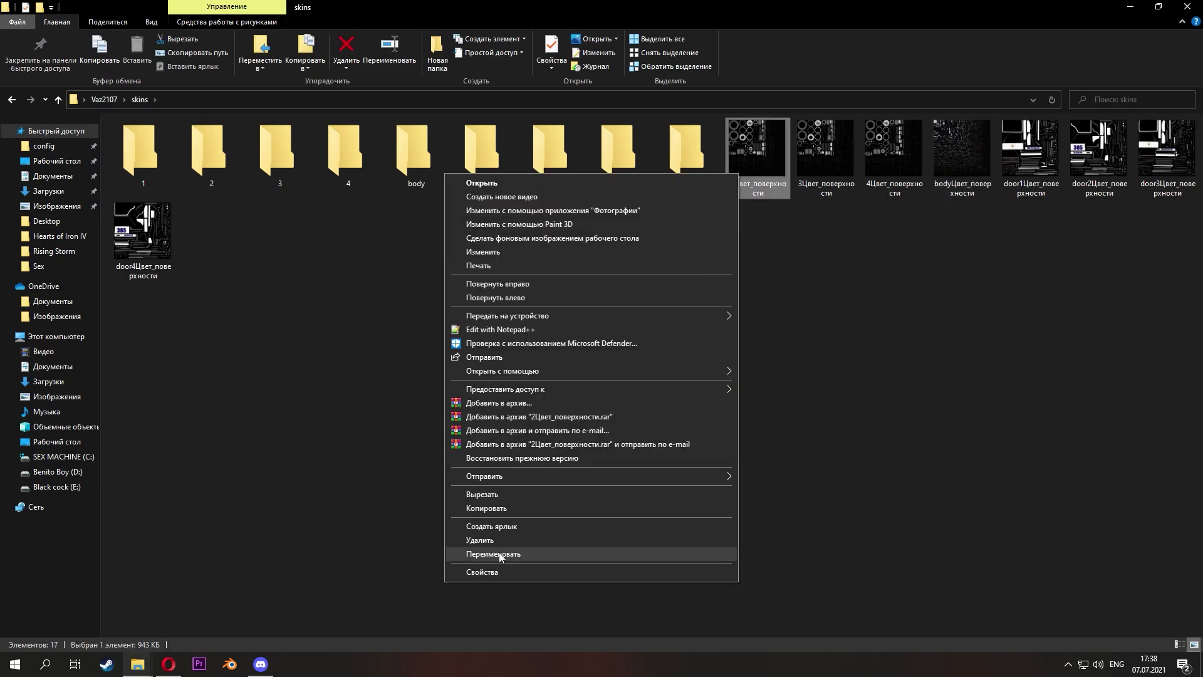
{"action": "left_click", "coordinate": [500, 554]}
{"action": "type", "text": "default"}
{"action": "key", "text": "Return"}
{"action": "left_click_drag", "start_coordinate": [961, 154], "coordinate": [224, 153]}
- Rename the textures of parts 3 and 4 to default and move each into its matching numbered folder
{"action": "right_click", "coordinate": [744, 159]}
{"action": "left_click", "coordinate": [526, 539]}
{"action": "left_click", "coordinate": [513, 544]}
{"action": "type", "text": "default"}
{"action": "key", "text": "Return"}
{"action": "left_click_drag", "start_coordinate": [825, 153], "coordinate": [361, 156]}
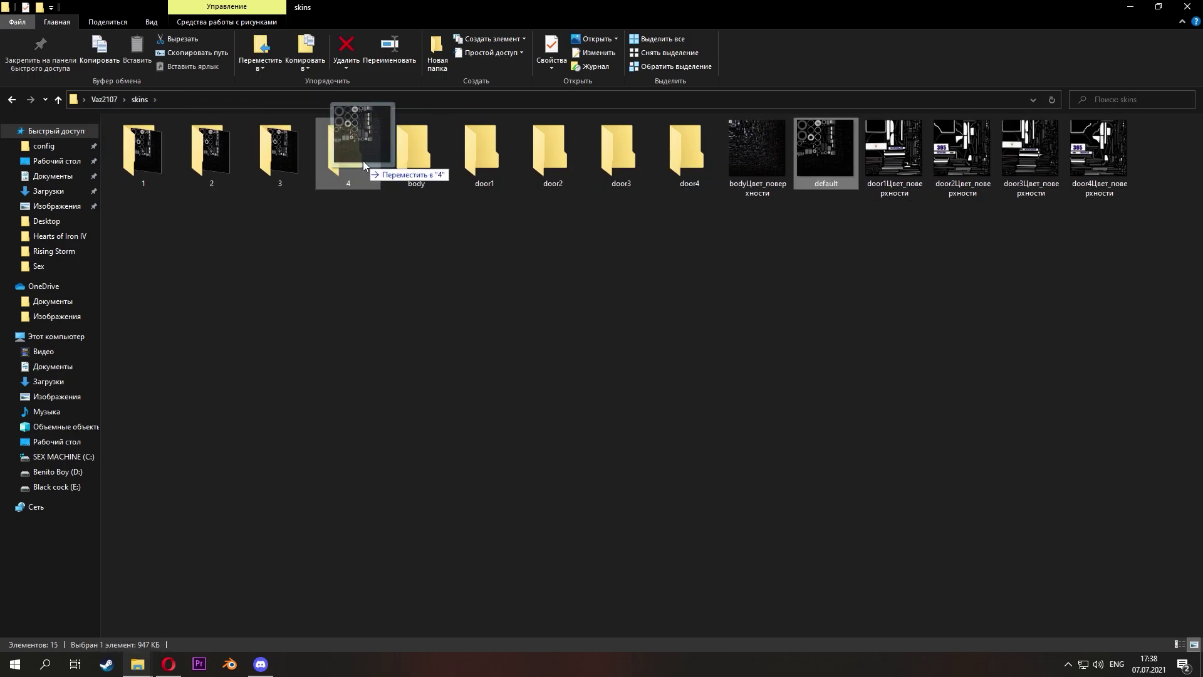
- Rename the body, door1 and door2 textures to default and move each into its matching folder
{"action": "right_click", "coordinate": [743, 158]}
{"action": "left_click", "coordinate": [514, 538]}
{"action": "type", "text": "default"}
{"action": "key", "text": "Return"}
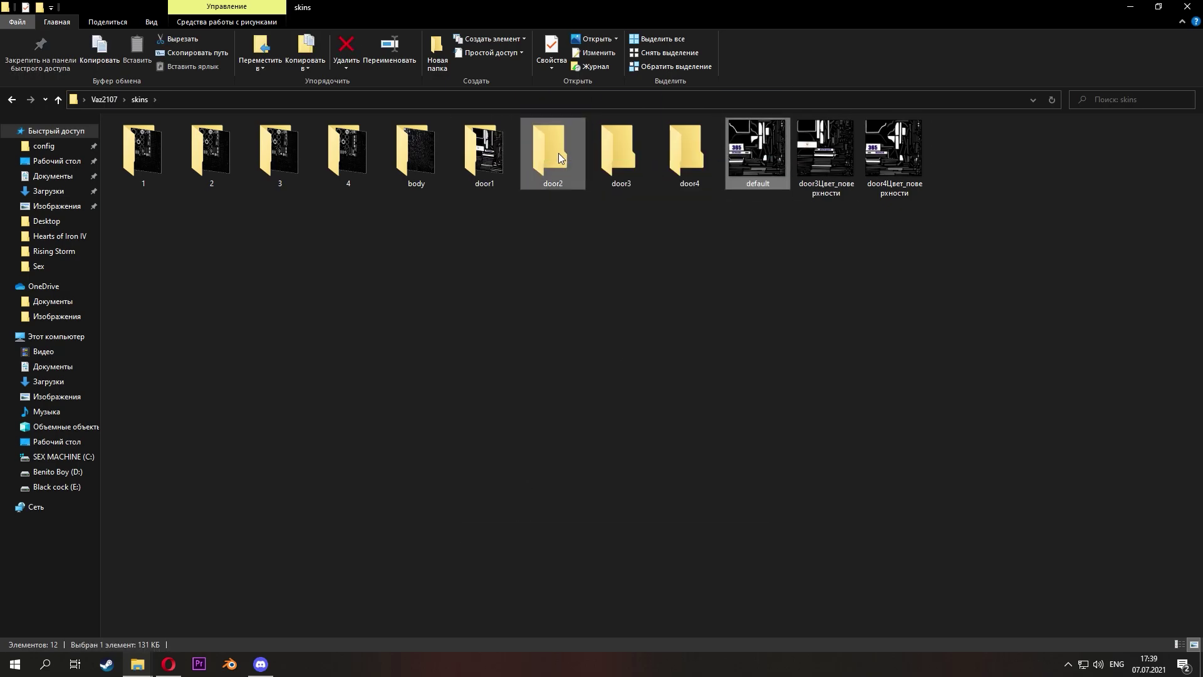
- Rename the door3 and door4 textures to default and put each into its matching folder
{"action": "right_click", "coordinate": [743, 164]}
{"action": "left_click", "coordinate": [514, 543]}
{"action": "type", "text": "default"}
{"action": "key", "text": "Return"}
{"action": "left_click_drag", "start_coordinate": [758, 153], "coordinate": [622, 155]}
{"action": "right_click", "coordinate": [744, 147]}
{"action": "left_click", "coordinate": [514, 526]}
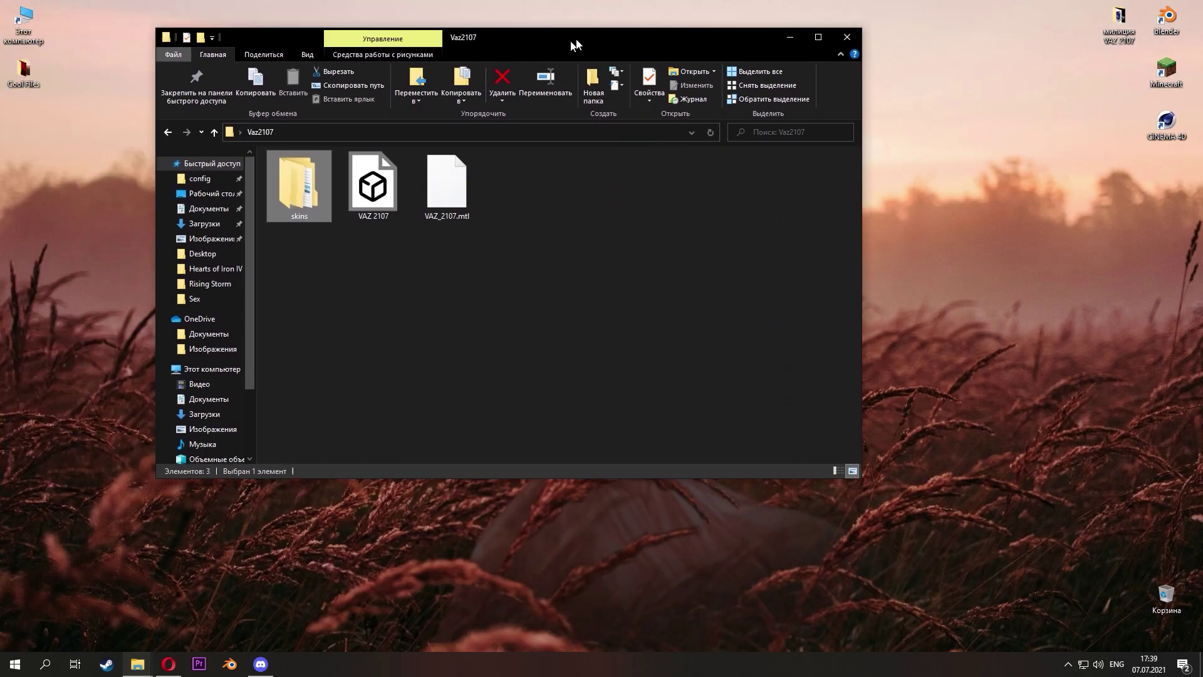
- Switch to Blender and delete the default cube
{"action": "left_click_drag", "start_coordinate": [571, 41], "coordinate": [583, 16]}
{"action": "left_click", "coordinate": [230, 664]}
{"action": "key", "text": "x"}
{"action": "left_click", "coordinate": [509, 290]}
- Import the VAZ 2107 OBJ model, enlarge the object list and select wheel 1
{"action": "left_click", "coordinate": [45, 30]}
{"action": "mouse_move", "coordinate": [58, 270]}
{"action": "left_click", "coordinate": [188, 345]}
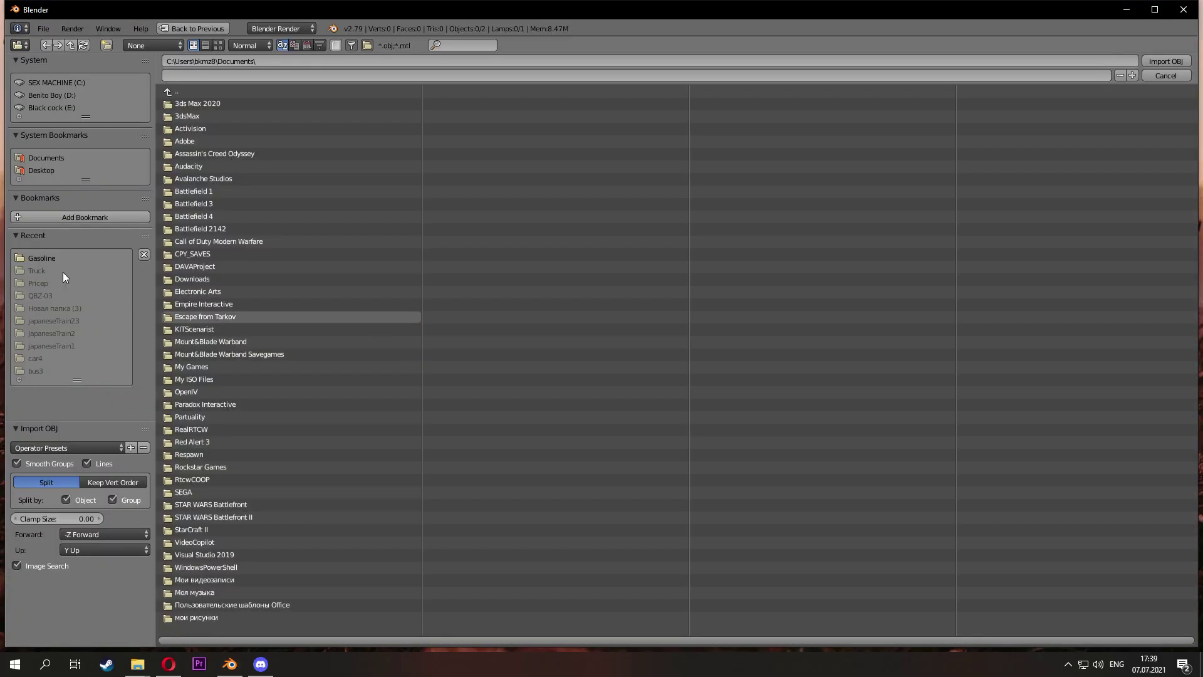
{"action": "middle_click_drag", "start_coordinate": [492, 215], "coordinate": [564, 216]}
{"action": "middle_click_drag", "start_coordinate": [563, 216], "coordinate": [535, 262], "text": "shift"}
{"action": "left_click_drag", "start_coordinate": [1093, 145], "coordinate": [1093, 255]}
{"action": "left_click", "coordinate": [1084, 98]}
{"action": "left_click", "coordinate": [53, 227]}
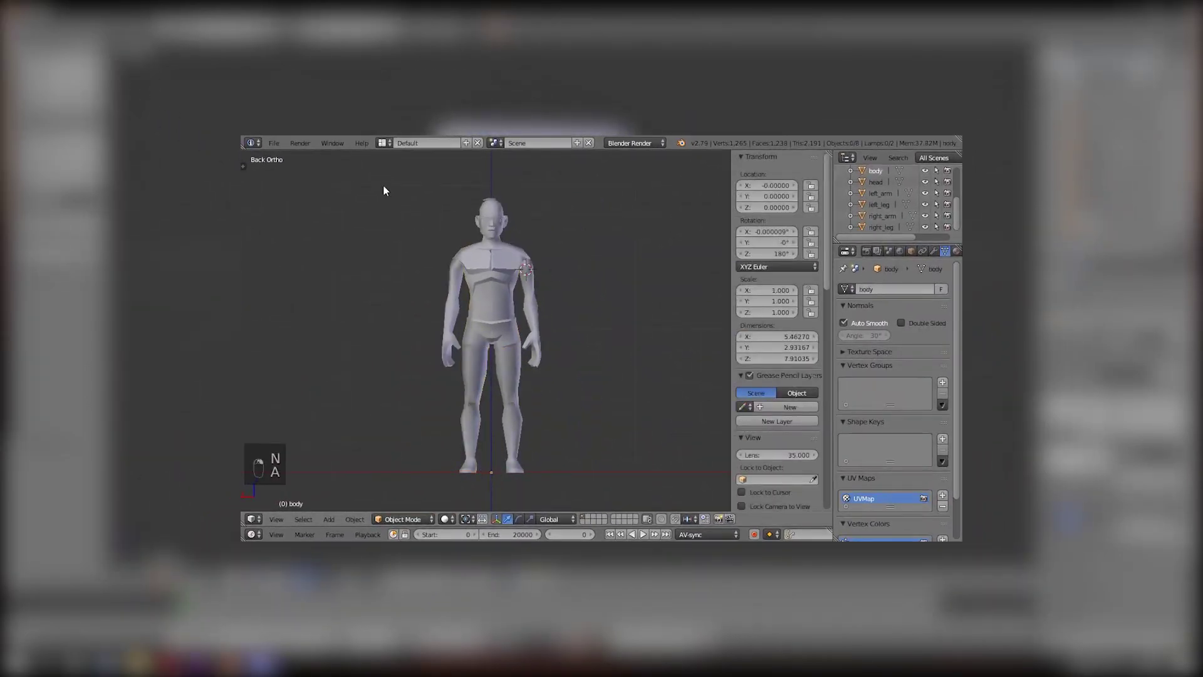
- Scale the whole character model down to 0.1 and apply its transform
{"action": "key", "text": "s"}
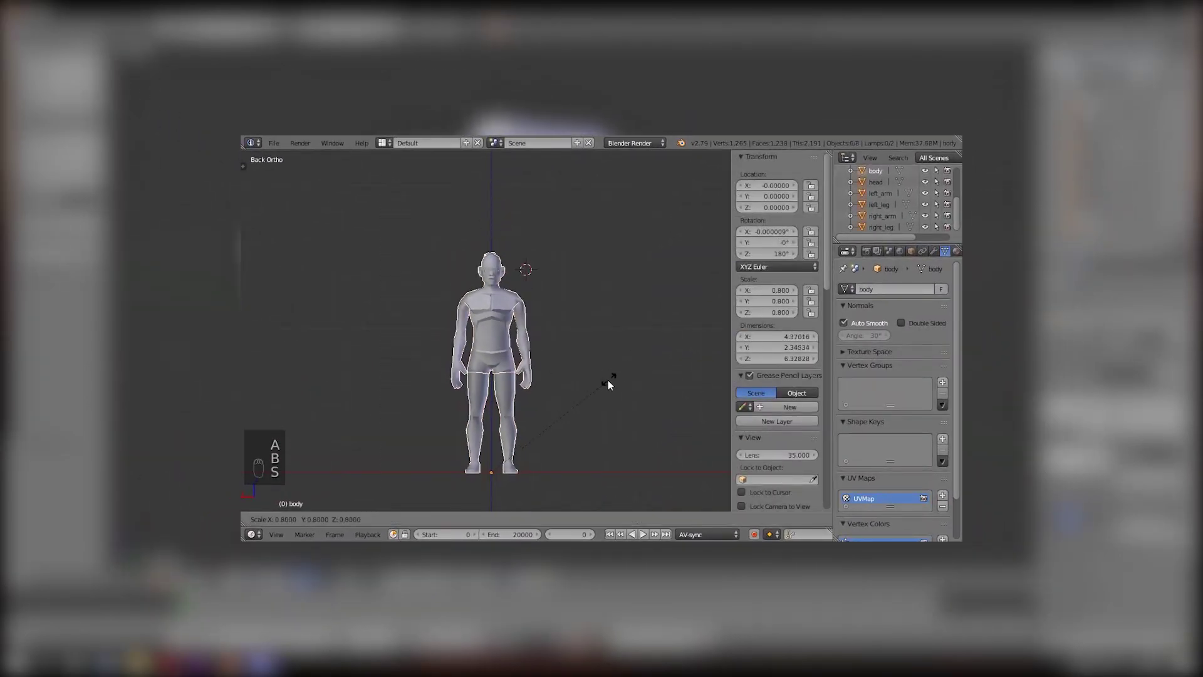
{"action": "left_click", "coordinate": [531, 418]}
{"action": "middle_click_drag", "start_coordinate": [532, 418], "coordinate": [533, 348]}
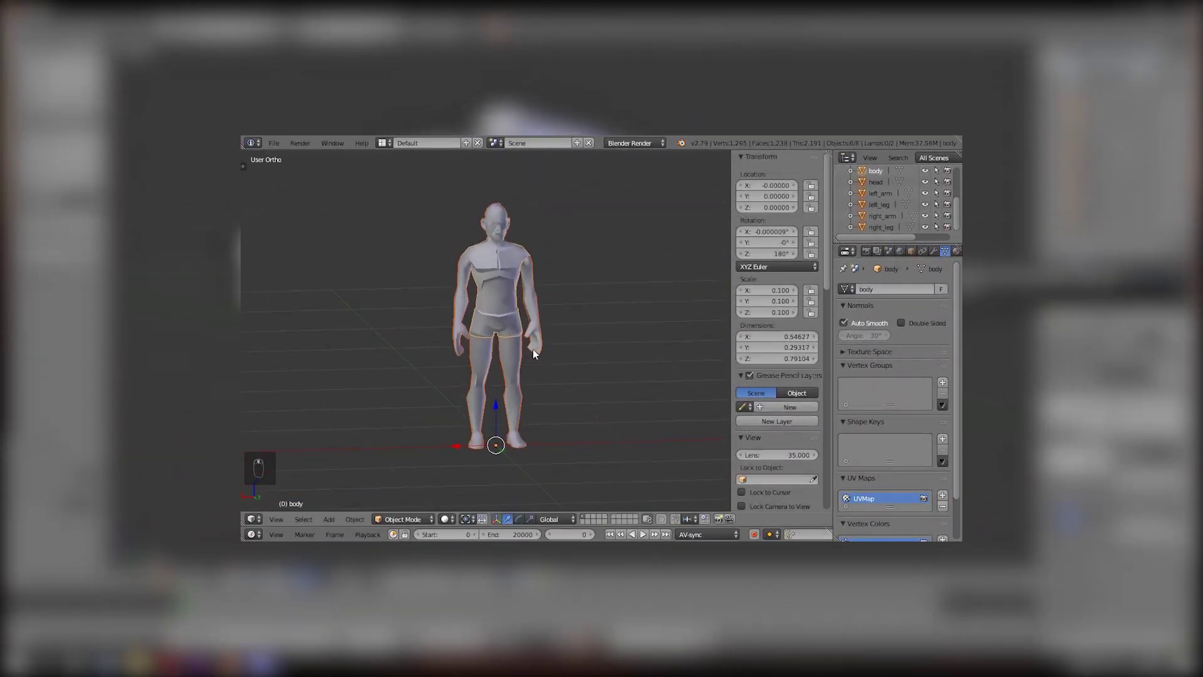
{"action": "key", "text": "ctrl+a"}
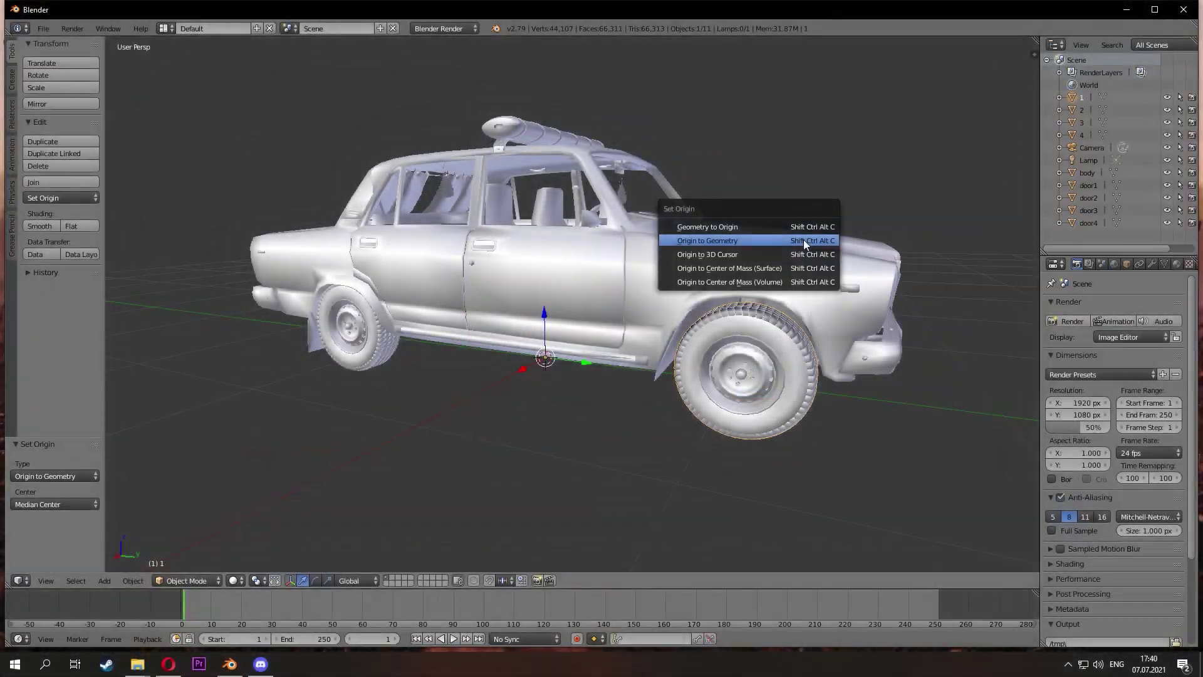
- Set the origins of the four numbered wheels and the car body to their own geometry
{"action": "left_click", "coordinate": [803, 239]}
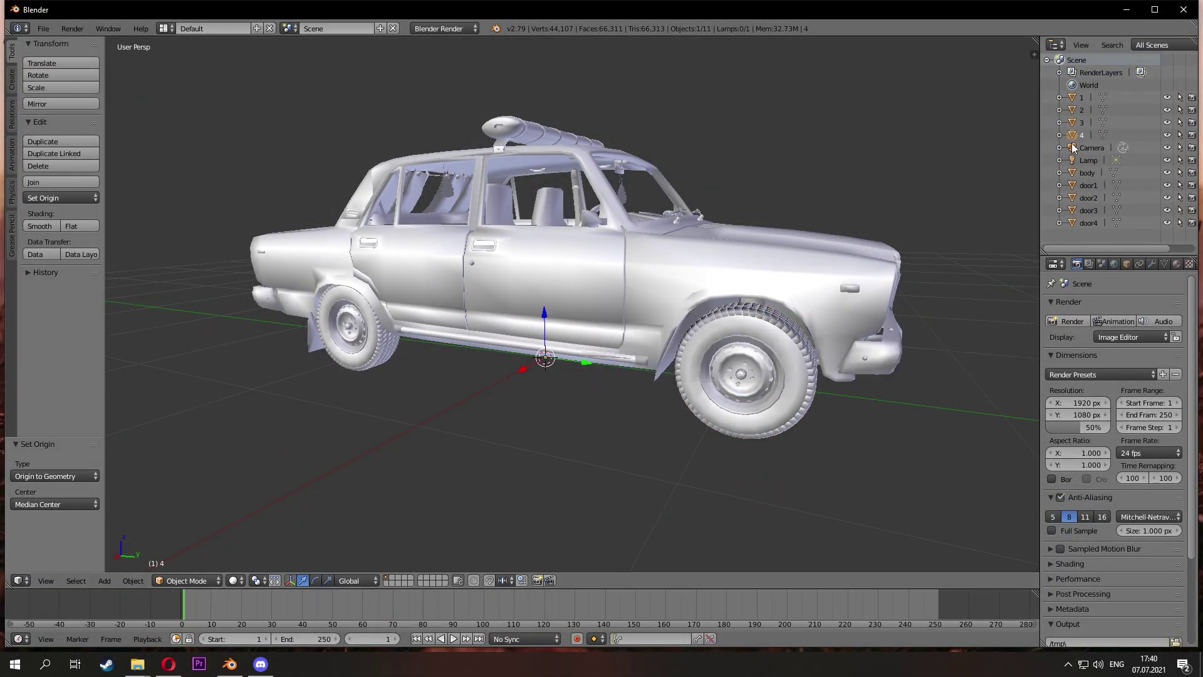
{"action": "left_click", "coordinate": [1088, 173]}
{"action": "middle_click_drag", "start_coordinate": [802, 267], "coordinate": [595, 279]}
{"action": "key", "text": "ctrl+alt+shift+c"}
{"action": "left_click", "coordinate": [677, 265]}
- Place the 3D cursor at the front hinge edge of door1 and door2 in turn, setting each door's origin there
{"action": "left_click", "coordinate": [1088, 186]}
{"action": "scroll", "coordinate": [588, 263], "scroll_direction": "up", "scroll_amount": 4}
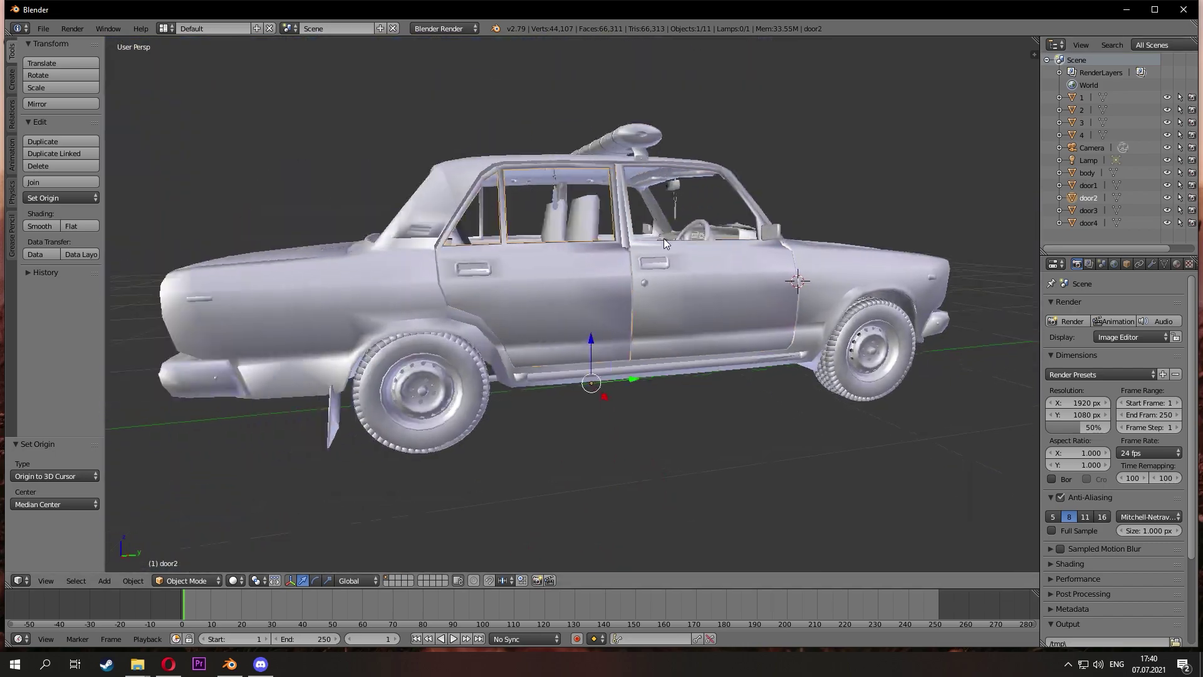
{"action": "scroll", "coordinate": [589, 265], "scroll_direction": "up", "scroll_amount": 4}
{"action": "left_click", "coordinate": [598, 261]}
{"action": "key", "text": "ctrl+alt+shift+c"}
{"action": "left_click", "coordinate": [598, 262]}
{"action": "scroll", "coordinate": [598, 261], "scroll_direction": "down", "scroll_amount": 3}
- Place the 3D cursor at door3's front hinge edge and set the door's origin to it
{"action": "left_click", "coordinate": [1088, 210]}
{"action": "middle_click_drag", "start_coordinate": [839, 250], "coordinate": [559, 246]}
{"action": "scroll", "coordinate": [559, 246], "scroll_direction": "up", "scroll_amount": 3}
{"action": "left_click", "coordinate": [456, 254]}
{"action": "key", "text": "ctrl+alt+shift+c"}
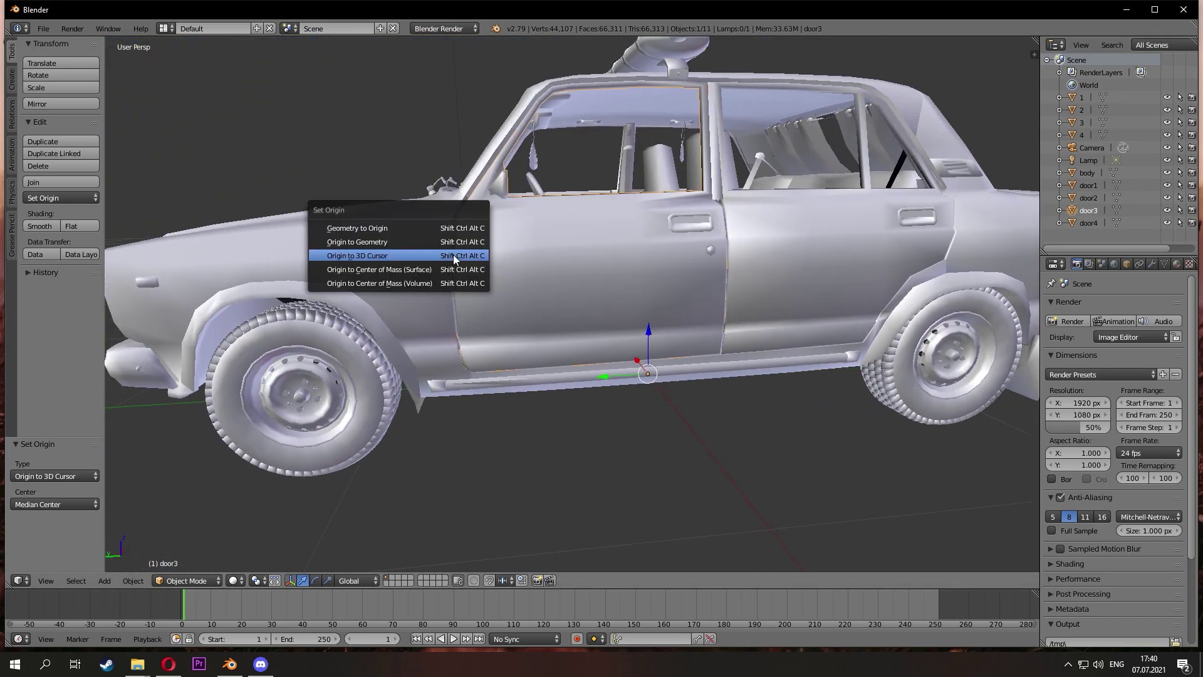
{"action": "left_click", "coordinate": [455, 257]}
- Place the 3D cursor at door4's front hinge edge and set the door's origin to it
{"action": "left_click", "coordinate": [1088, 223]}
{"action": "middle_click_drag", "start_coordinate": [745, 270], "coordinate": [668, 270]}
{"action": "left_click", "coordinate": [568, 249]}
{"action": "left_click", "coordinate": [569, 250]}
{"action": "scroll", "coordinate": [569, 250], "scroll_direction": "down", "scroll_amount": 5}
{"action": "middle_click_drag", "start_coordinate": [569, 250], "coordinate": [645, 291]}
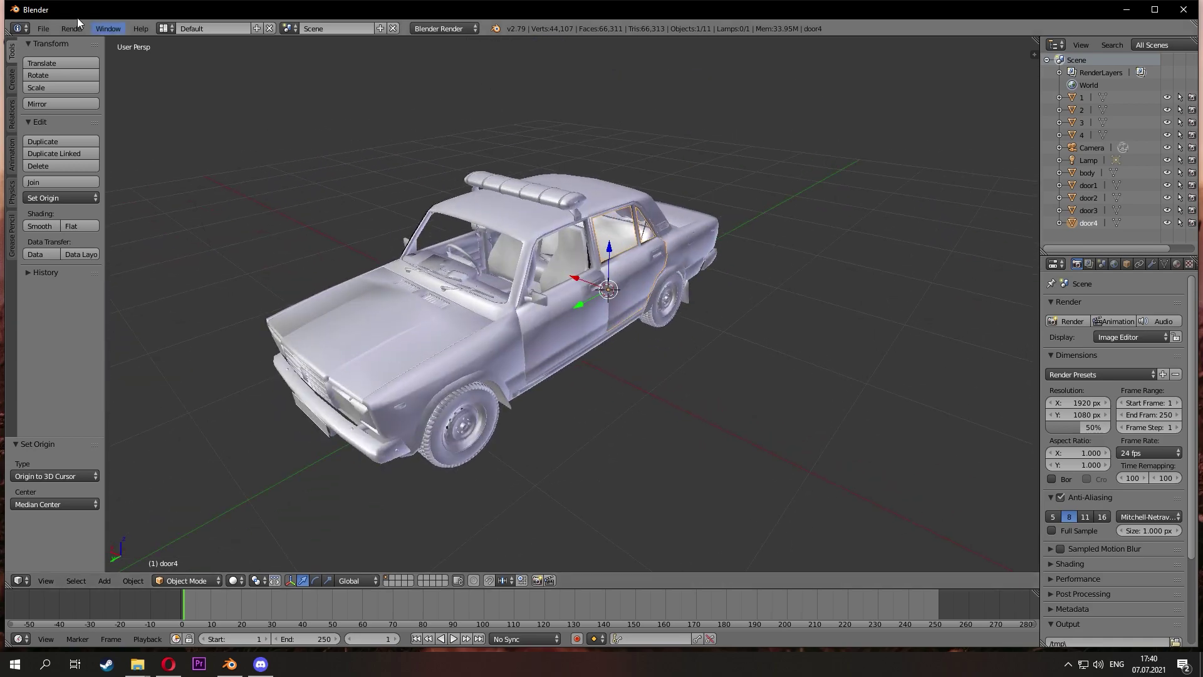
- Export the car with its corrected origins as a Wavefront OBJ file
{"action": "left_click", "coordinate": [43, 29]}
{"action": "mouse_move", "coordinate": [78, 285]}
{"action": "left_click", "coordinate": [216, 348]}
{"action": "left_click", "coordinate": [42, 28]}
{"action": "left_click", "coordinate": [198, 377]}
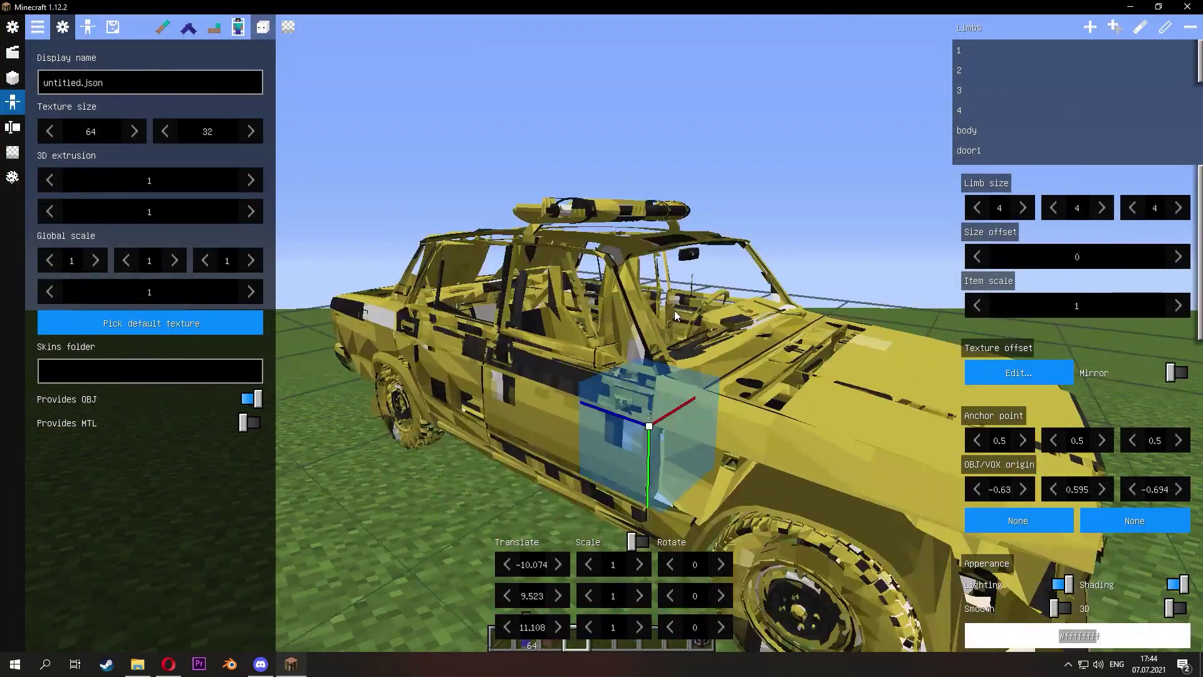
- Switch to Blockbuster's model editor in Minecraft and enable Provides MTL for the car model
{"action": "left_click", "coordinate": [261, 418]}
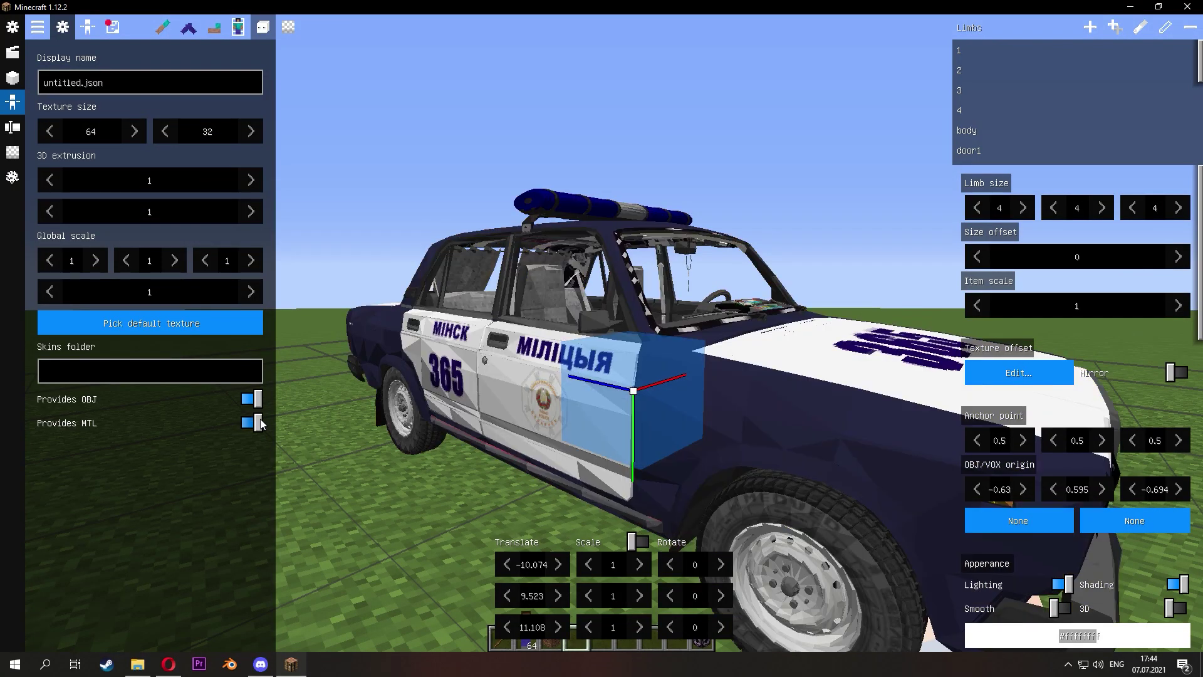
{"action": "left_click_drag", "start_coordinate": [379, 408], "coordinate": [659, 400]}
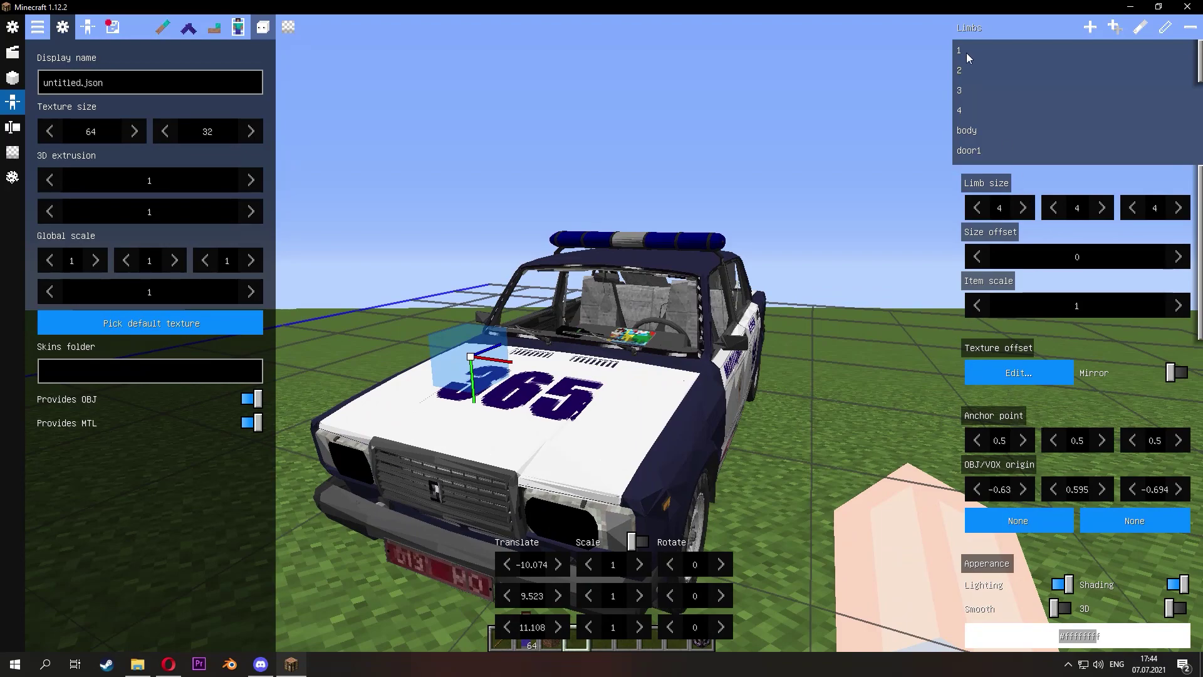
- Enable Smooth for every limb of the car, from wheel 1 through the body to door4
{"action": "left_click", "coordinate": [970, 96]}
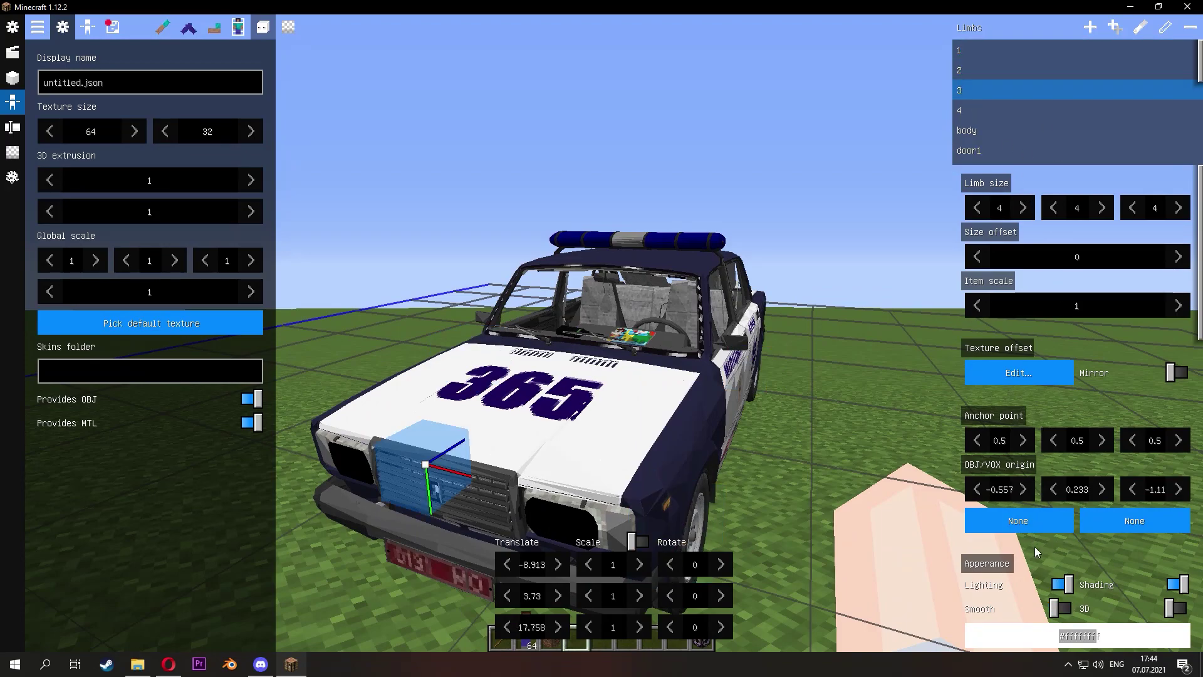
{"action": "key", "text": "Down"}
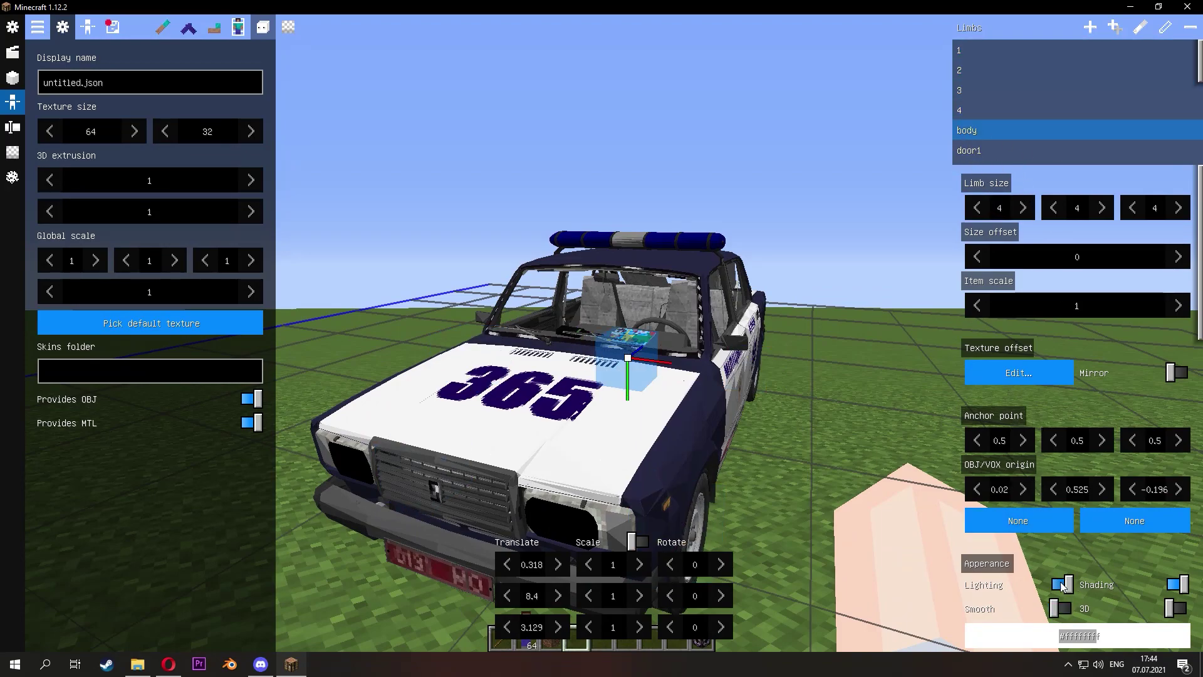
{"action": "left_click", "coordinate": [987, 156]}
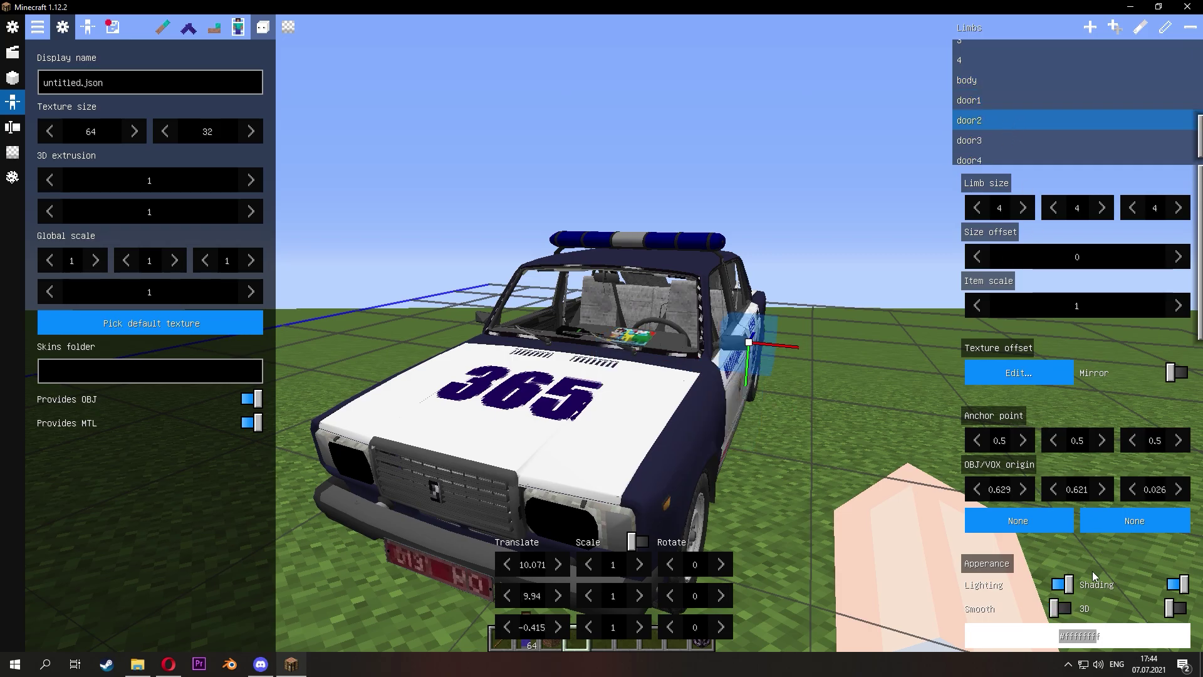
{"action": "left_click", "coordinate": [988, 139]}
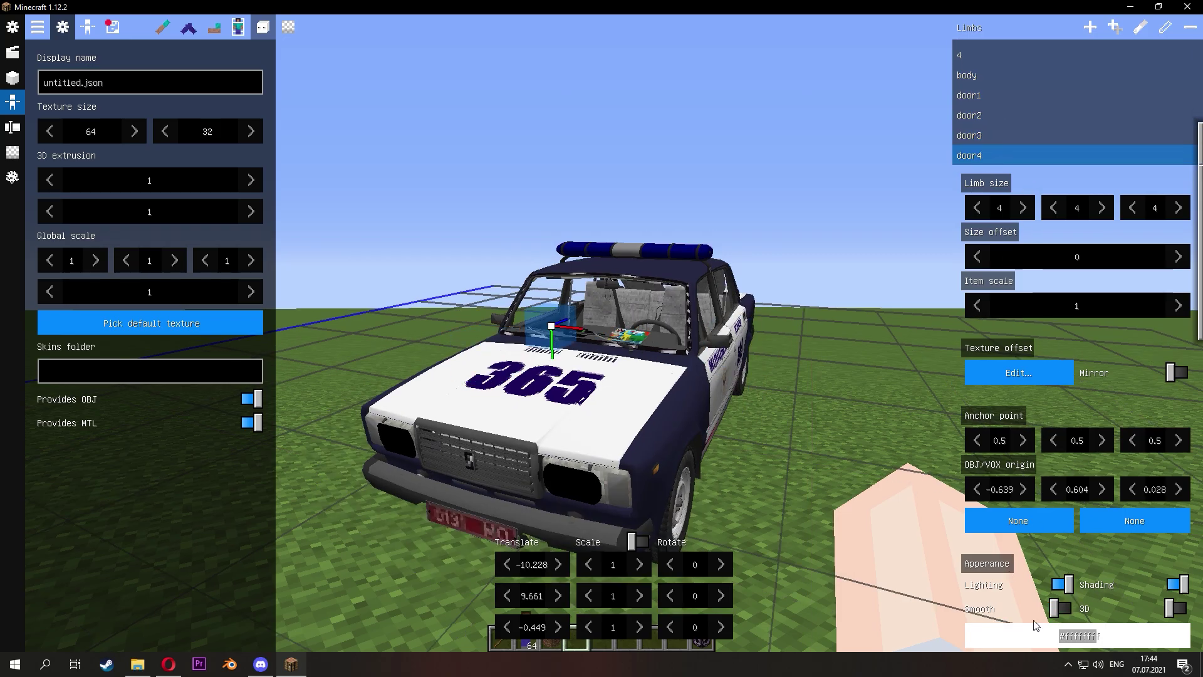
{"action": "left_click", "coordinate": [1060, 608]}
{"action": "left_click_drag", "start_coordinate": [671, 443], "coordinate": [614, 443]}
- Enable the Wheel animation on limbs 1, 2, 3 and 4
{"action": "scroll", "coordinate": [595, 437], "scroll_direction": "down", "scroll_amount": 3}
{"action": "scroll", "coordinate": [974, 81], "scroll_direction": "up", "scroll_amount": 5}
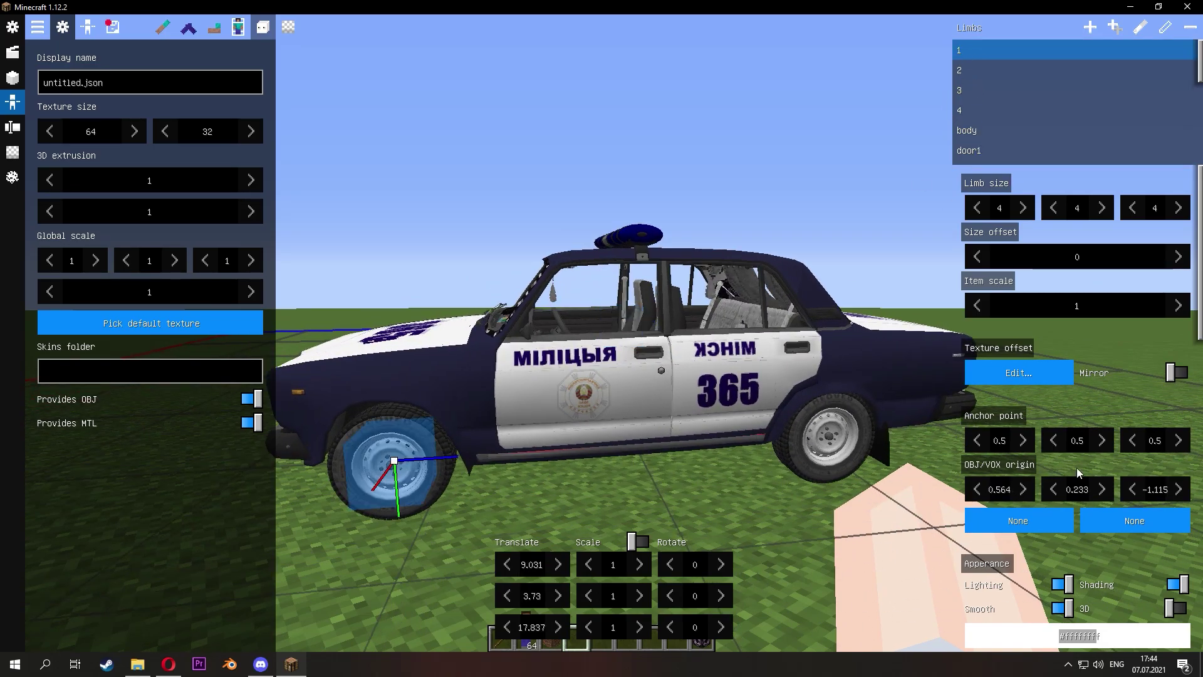
{"action": "scroll", "coordinate": [1078, 473], "scroll_direction": "down", "scroll_amount": 3}
{"action": "left_click", "coordinate": [968, 94]}
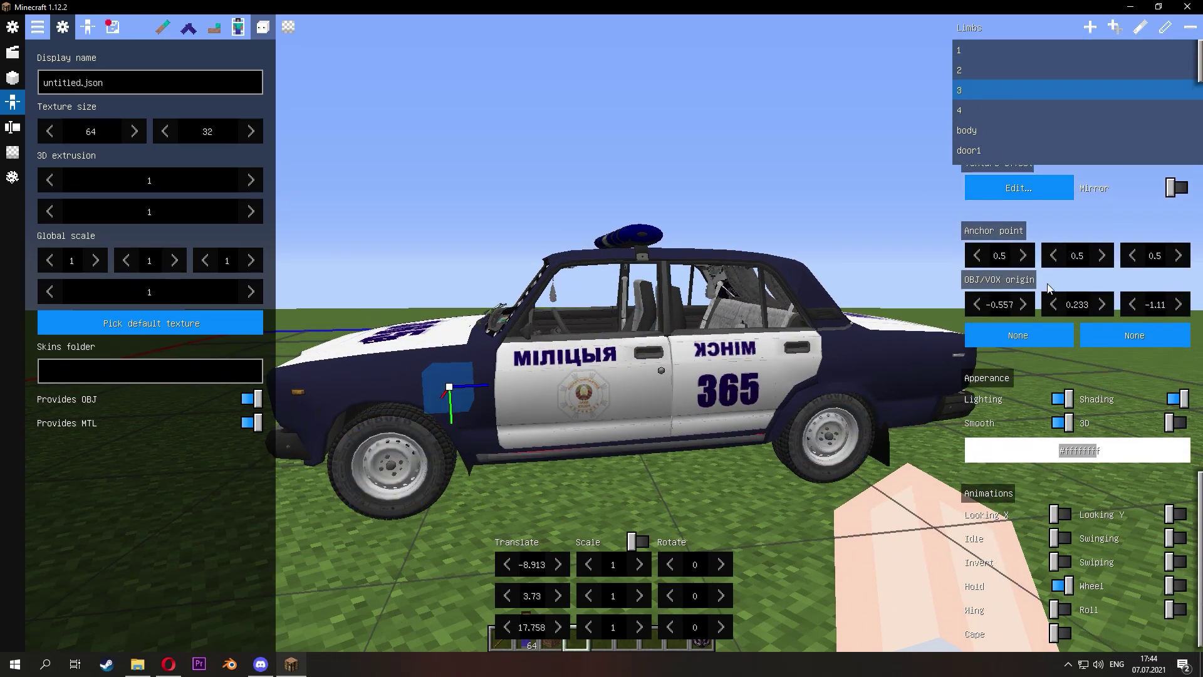
- Preview the wheel movement on the car model and save the model
{"action": "left_click", "coordinate": [186, 30]}
{"action": "mouse_move", "coordinate": [511, 277]}
{"action": "left_mouse_down"}
{"action": "mouse_move", "coordinate": [476, 269]}
{"action": "mouse_move", "coordinate": [658, 265]}
{"action": "mouse_move", "coordinate": [524, 288]}
{"action": "left_mouse_up"}
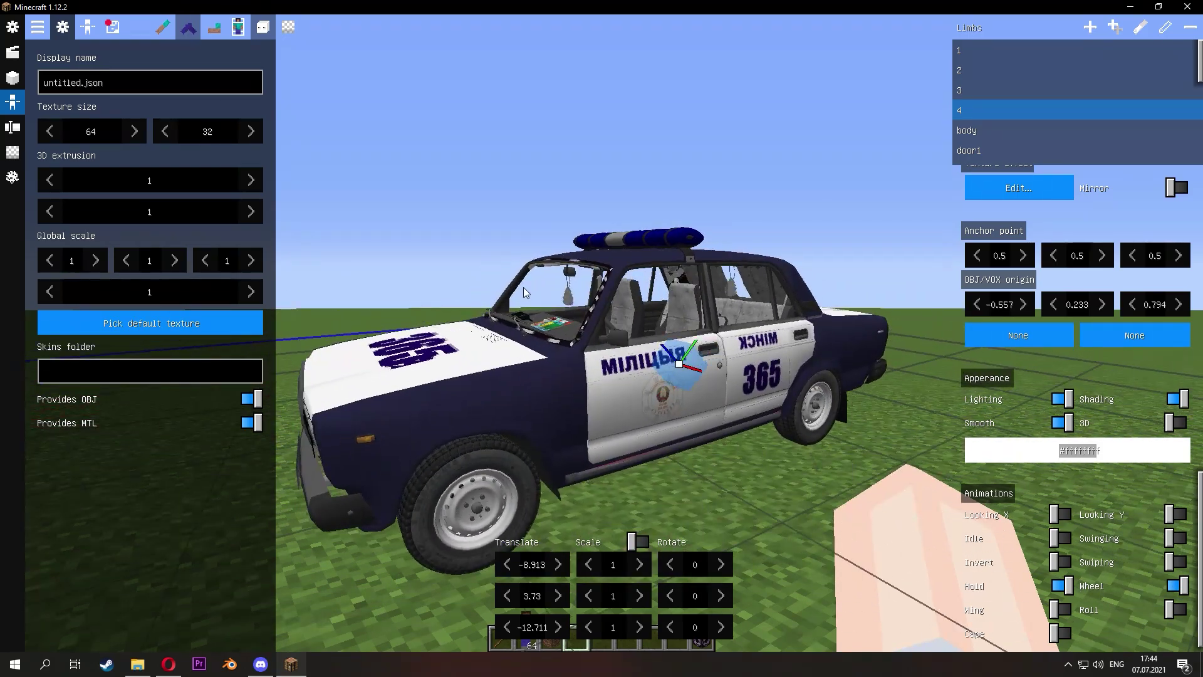
{"action": "left_click", "coordinate": [113, 26]}
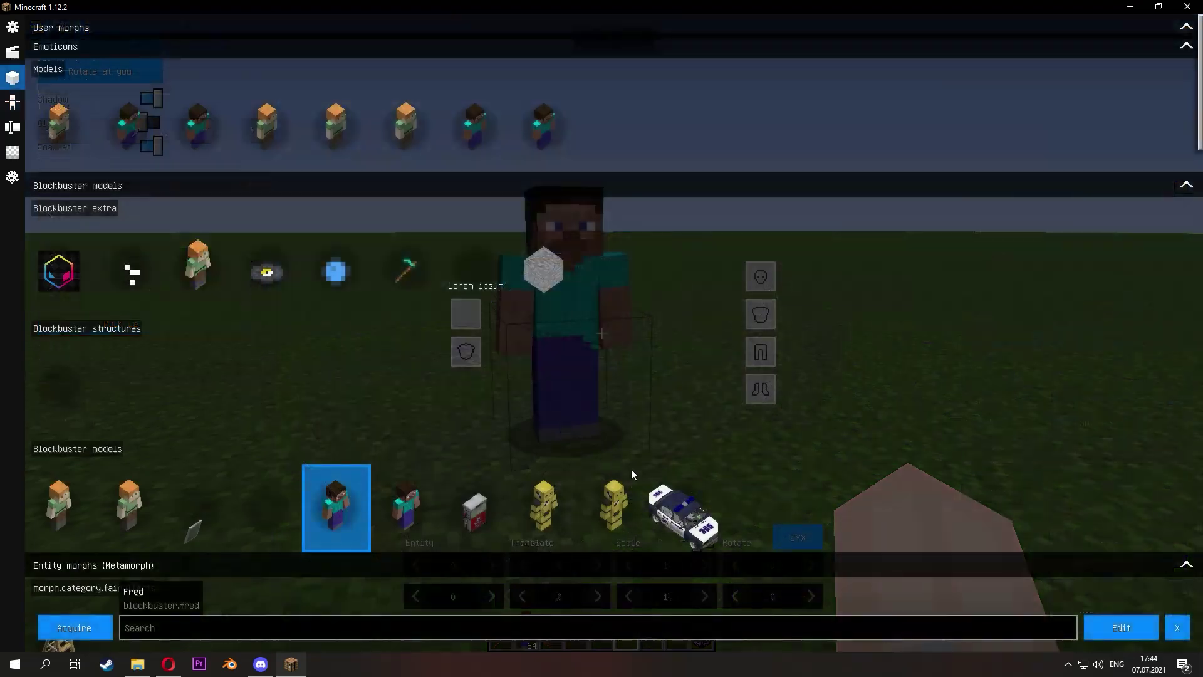
- Choose the Vaz2107 police car from the Blockbuster models and acquire it as a user morph
{"action": "left_click", "coordinate": [667, 486]}
{"action": "key", "text": "Escape"}
{"action": "key", "text": "Escape"}
{"action": "key", "text": "a"}
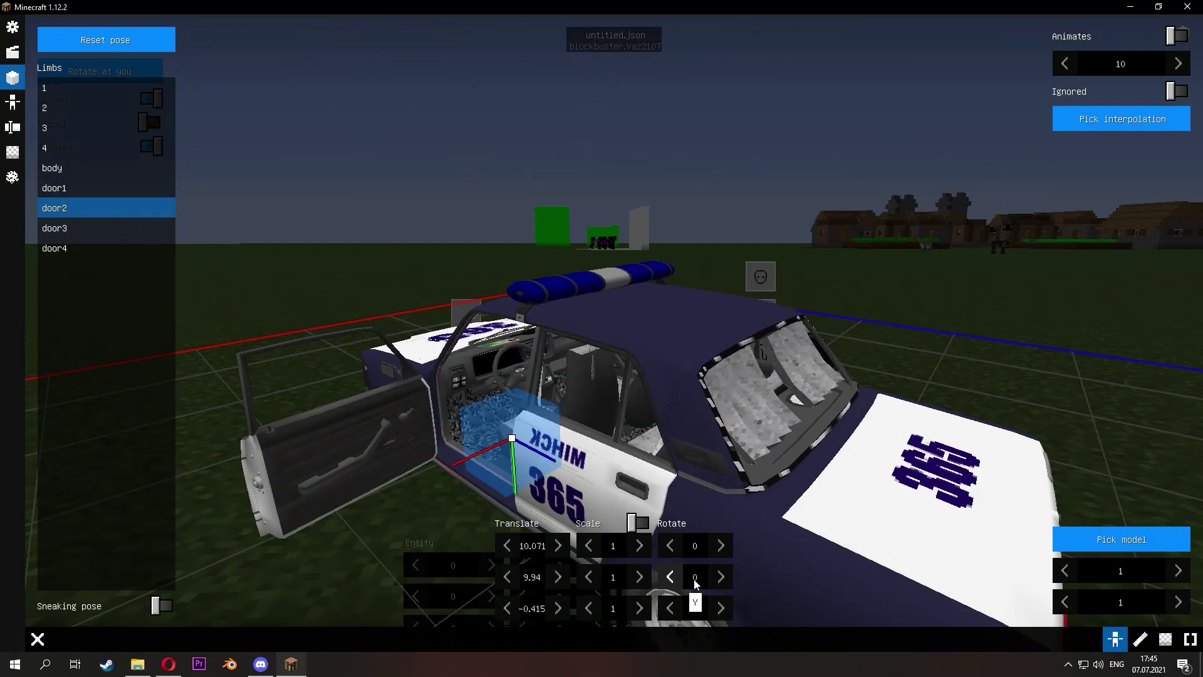
- Swing open door1, door2, door3 and door4 in the car's pose by rotating each around Y
{"action": "left_click_drag", "start_coordinate": [695, 583], "coordinate": [588, 559]}
{"action": "left_click_drag", "start_coordinate": [582, 456], "coordinate": [536, 495]}
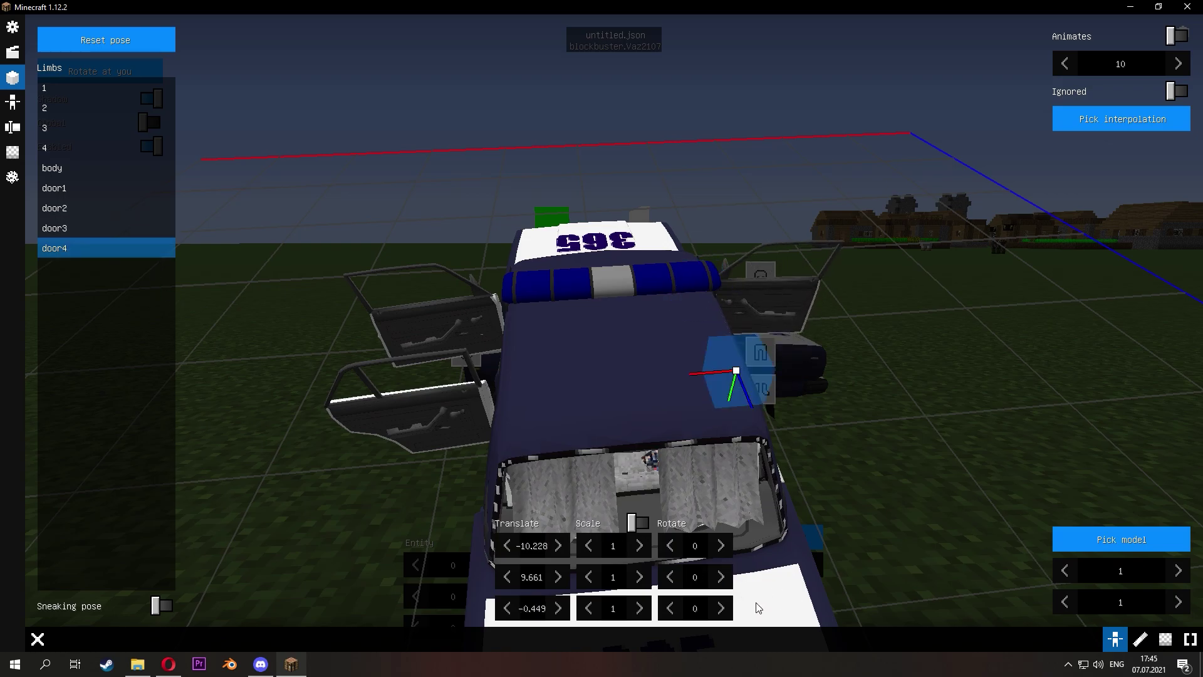
{"action": "left_click_drag", "start_coordinate": [814, 535], "coordinate": [581, 469]}
{"action": "key", "text": "Escape"}
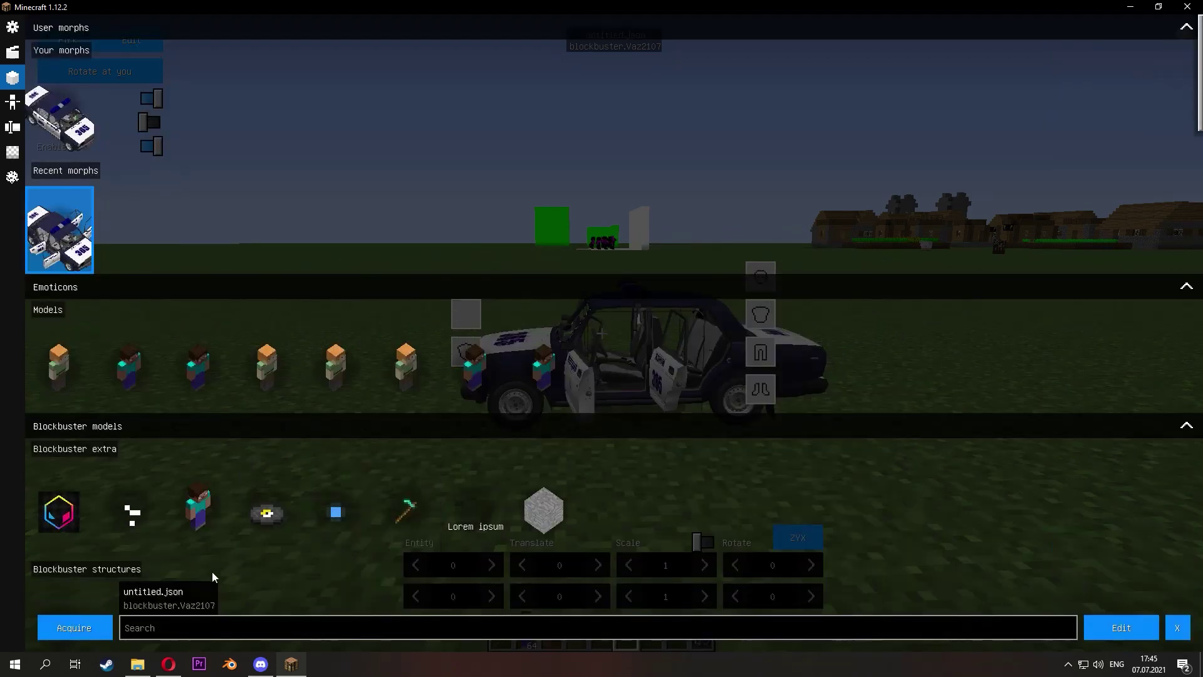
- Acquire the open-door car as a user morph and morph the player into the car
{"action": "left_click", "coordinate": [74, 627]}
{"action": "key", "text": "Escape"}
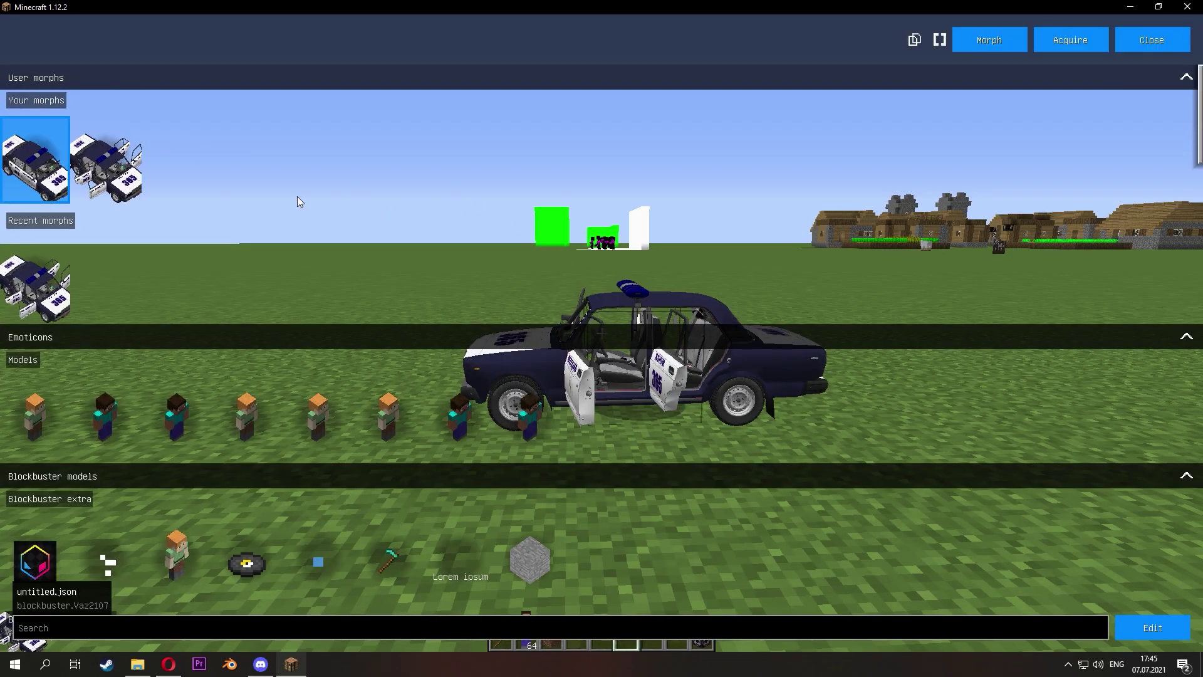
{"action": "left_click", "coordinate": [988, 50]}
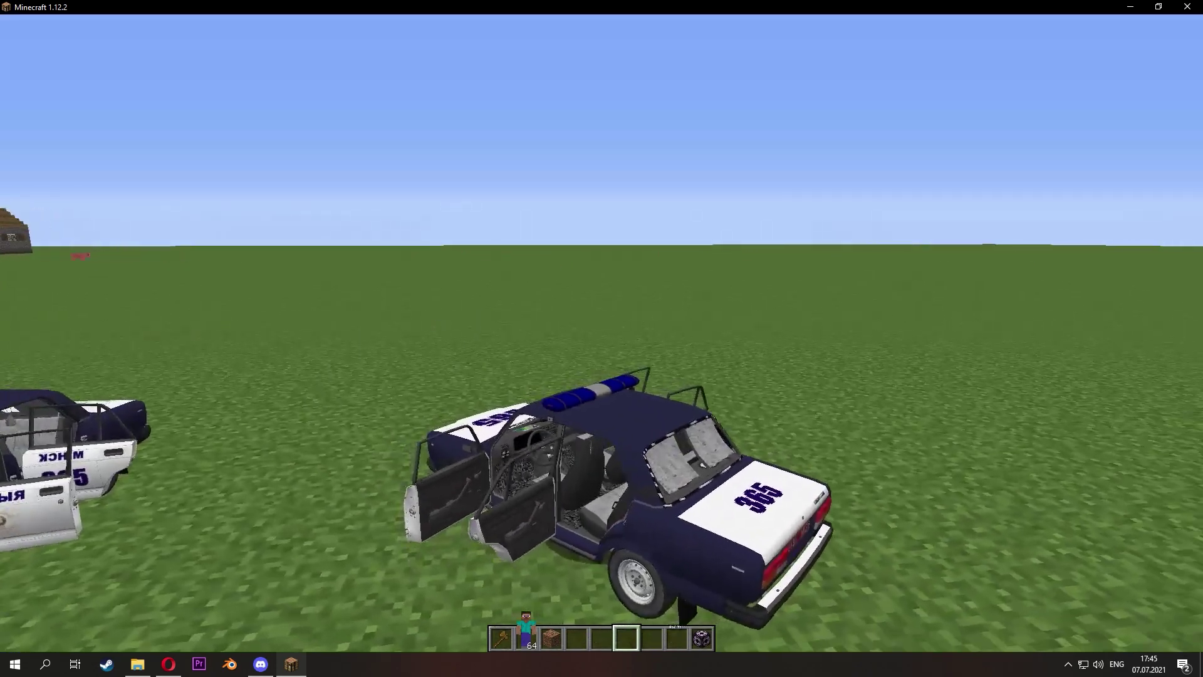